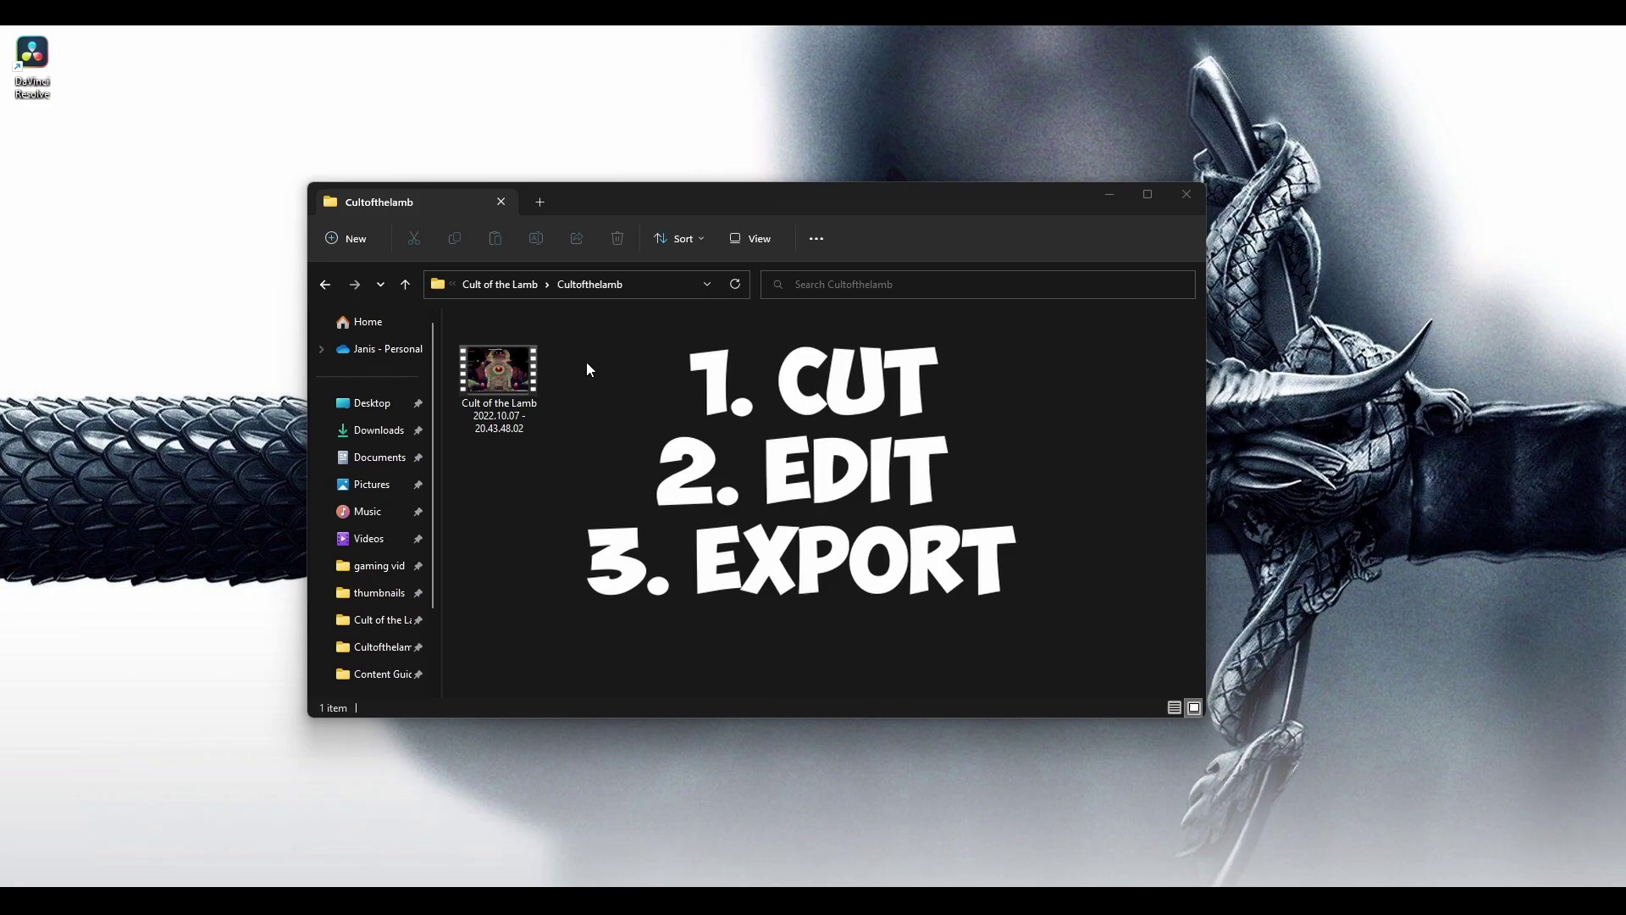
- Play the Cult of the Lamb recording in Movies & TV at volume 4, then open it for trimming
{"action": "key", "text": "ctrl+a"}
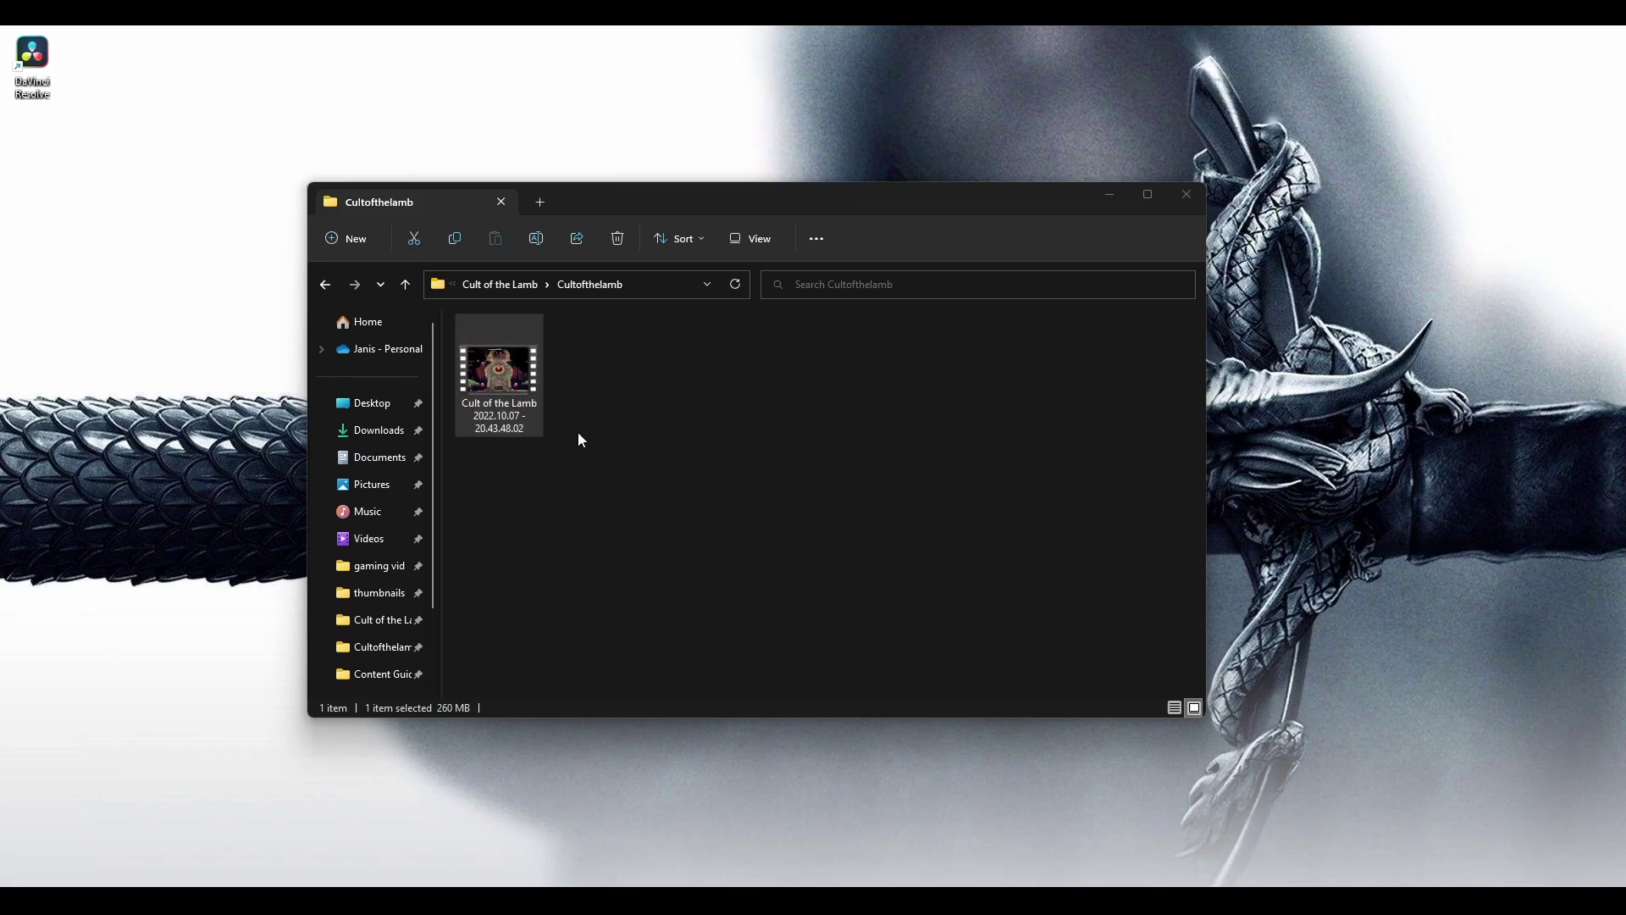
{"action": "right_click", "coordinate": [512, 372]}
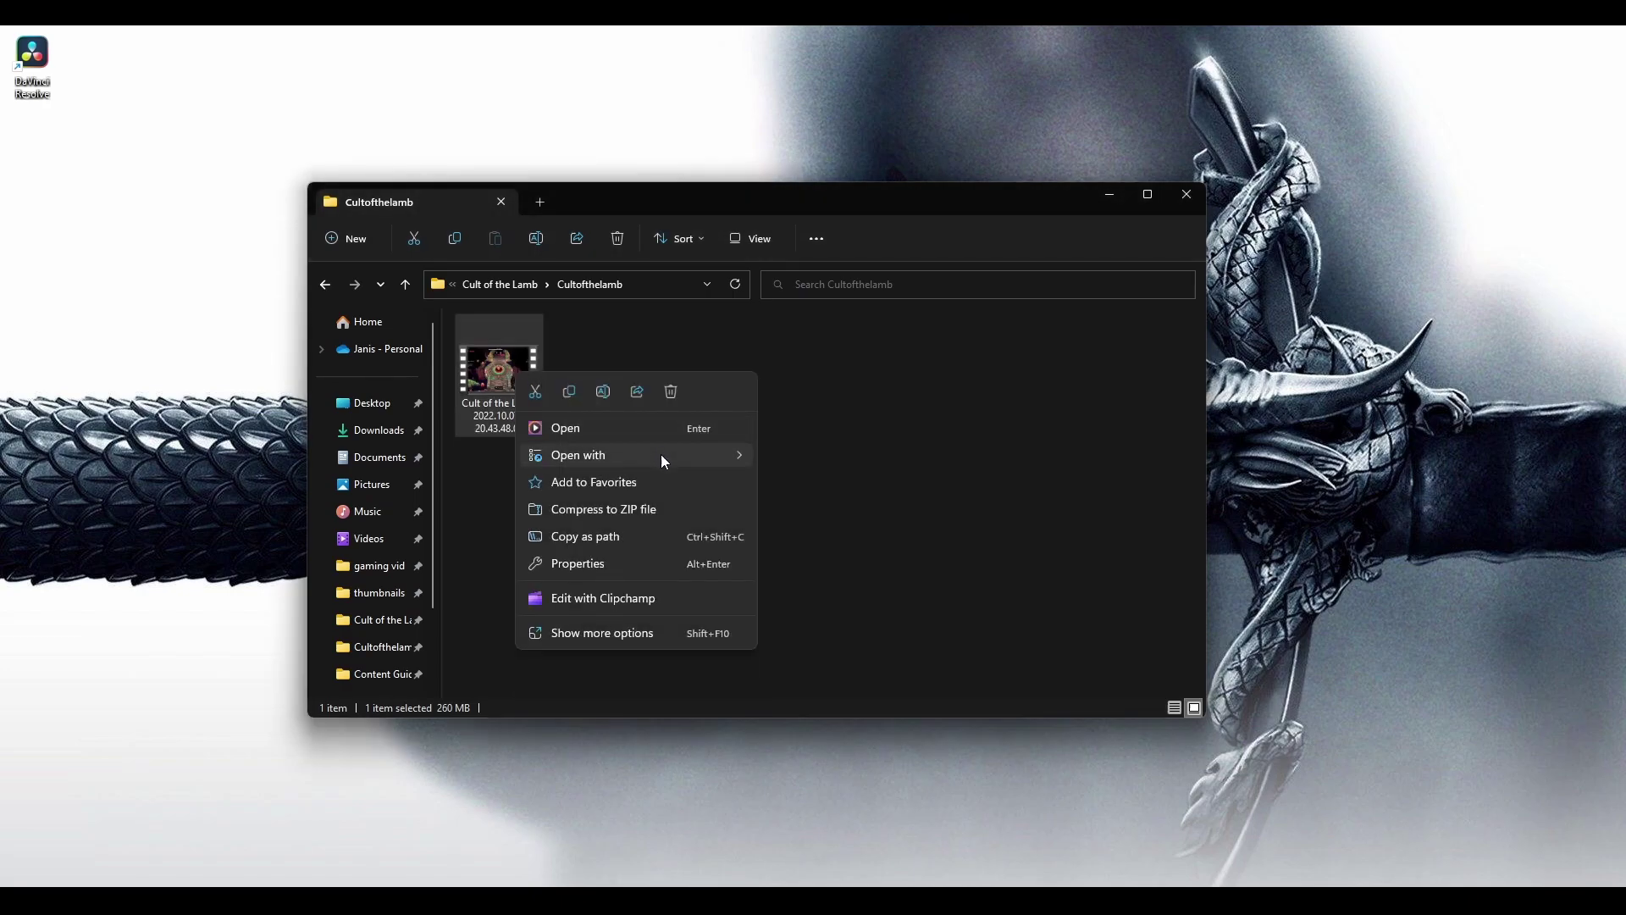
{"action": "mouse_move", "coordinate": [663, 460]}
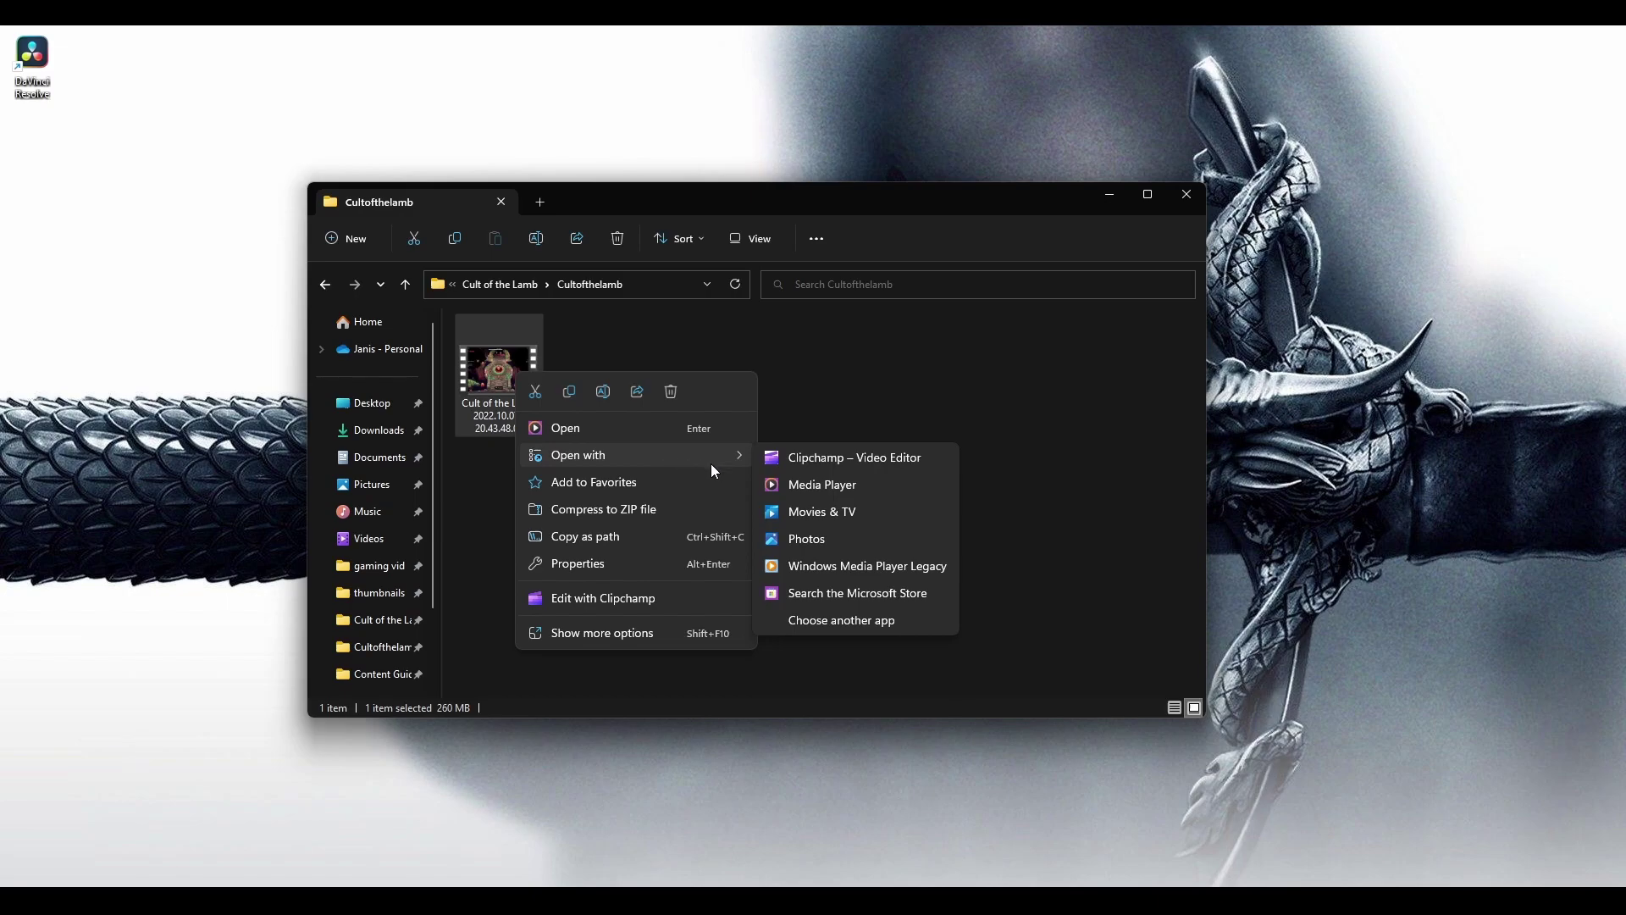
{"action": "left_click", "coordinate": [850, 510]}
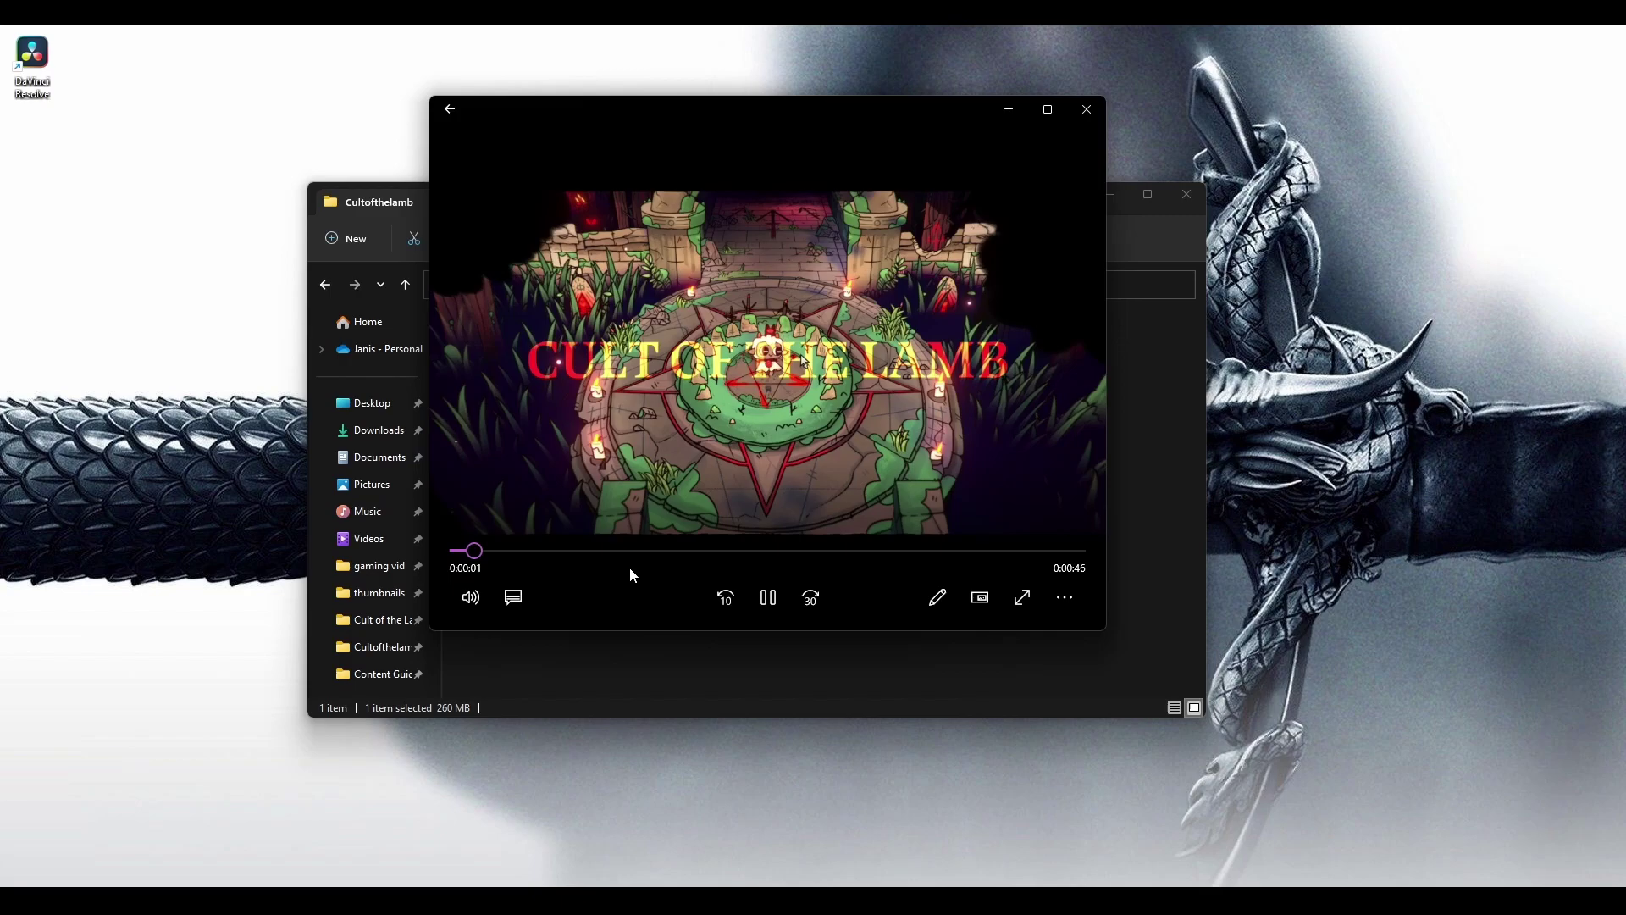
{"action": "left_click", "coordinate": [468, 598]}
{"action": "left_click", "coordinate": [504, 542]}
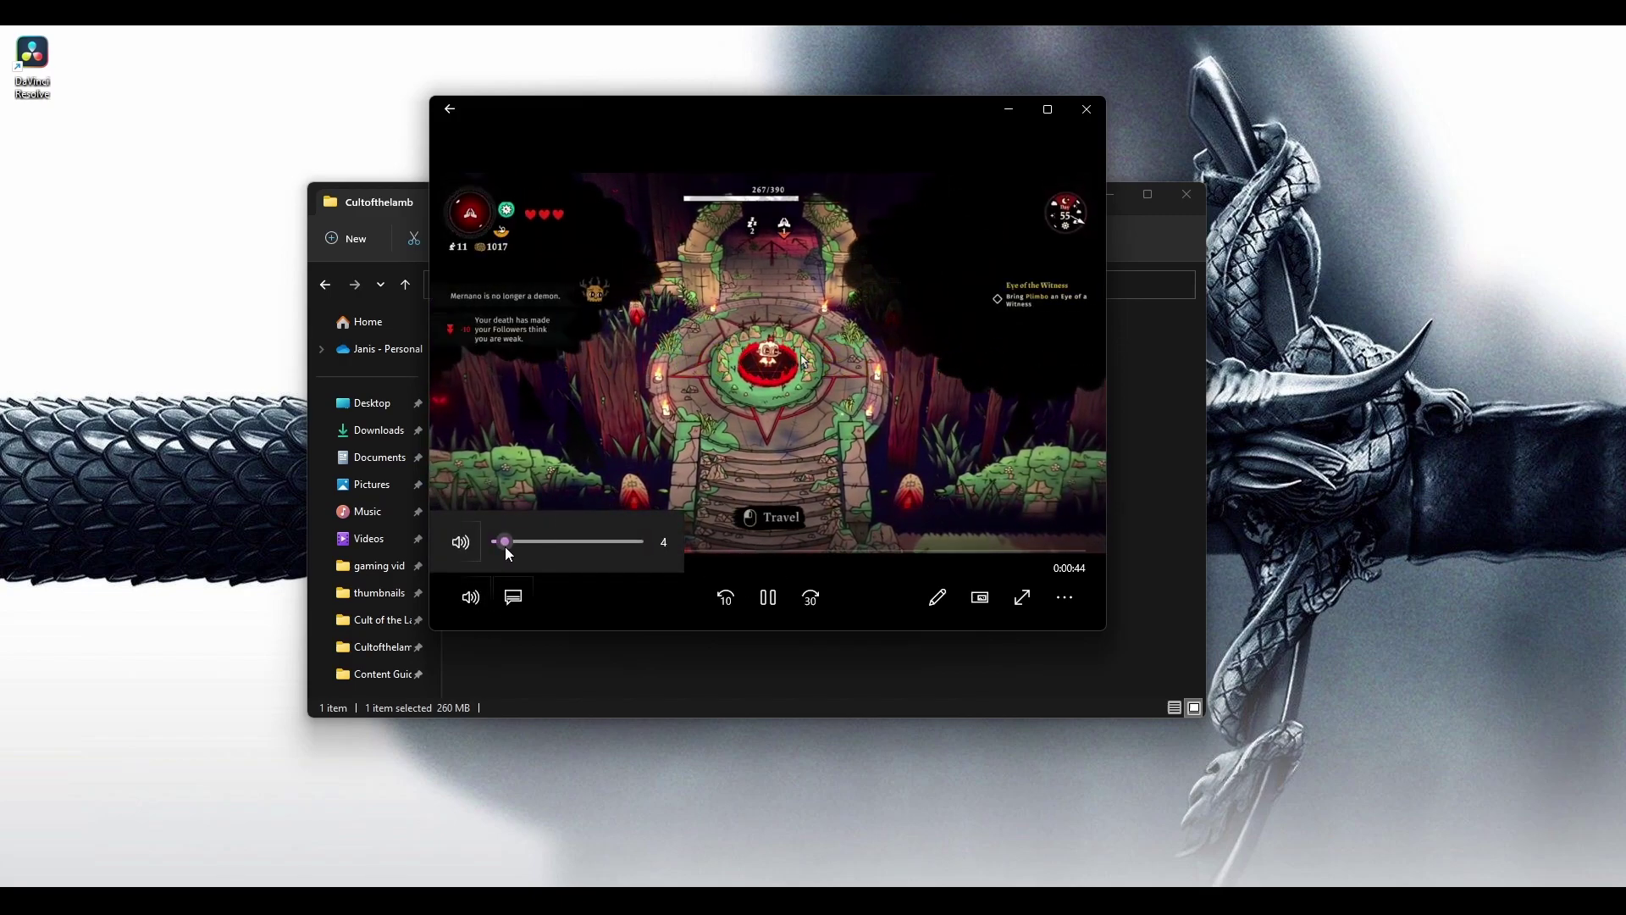
{"action": "left_click", "coordinate": [940, 598]}
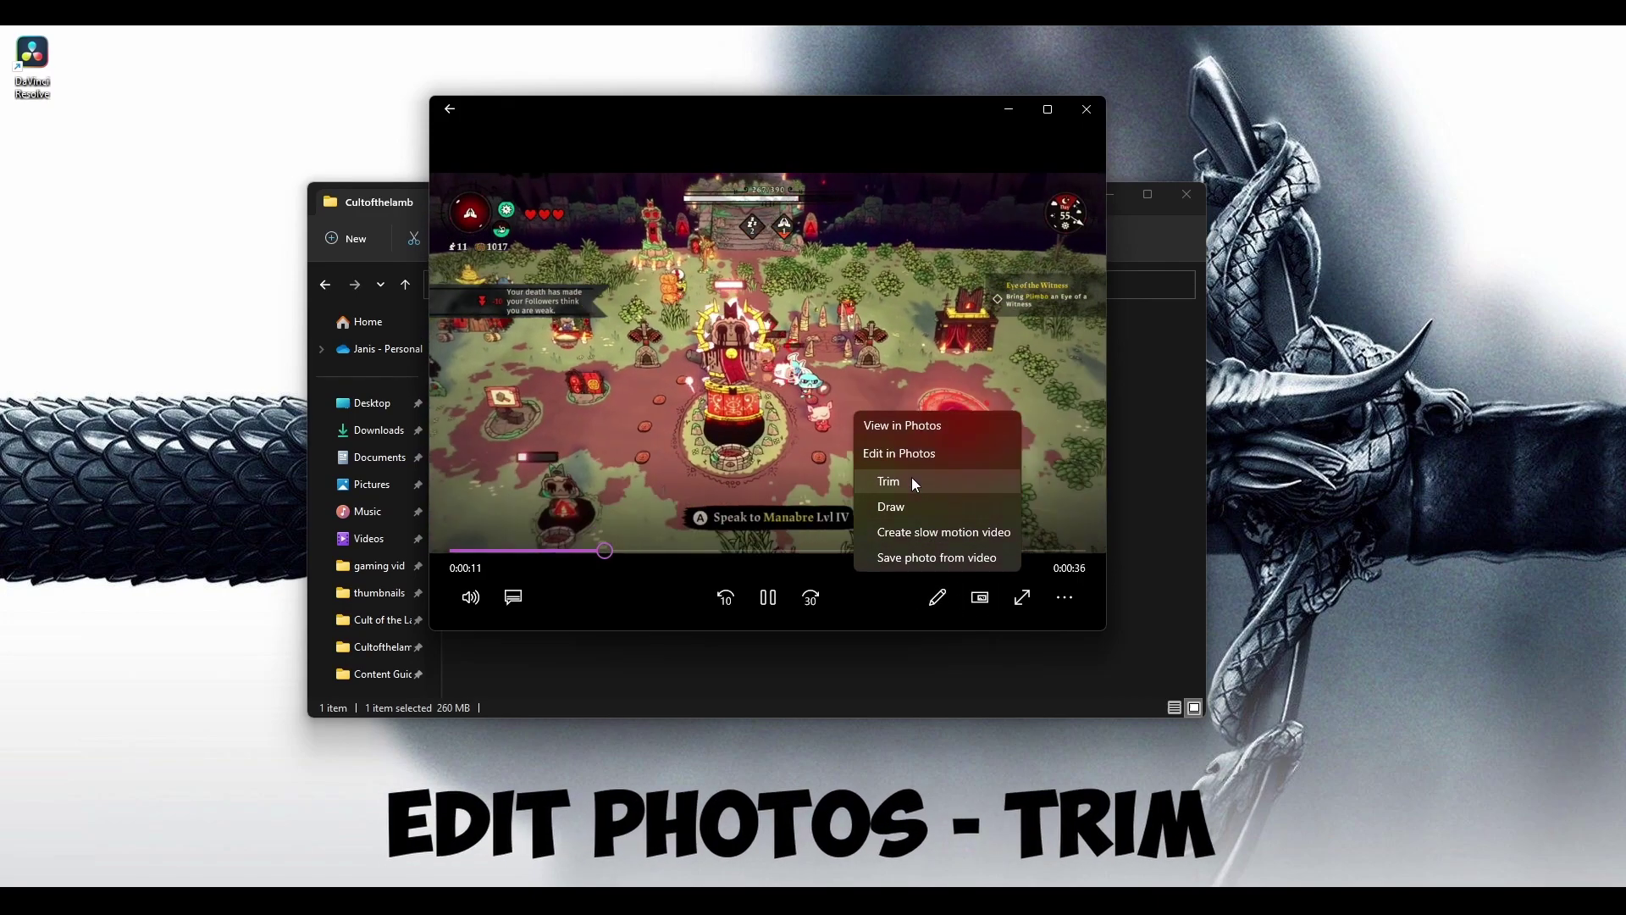
{"action": "left_click", "coordinate": [914, 483]}
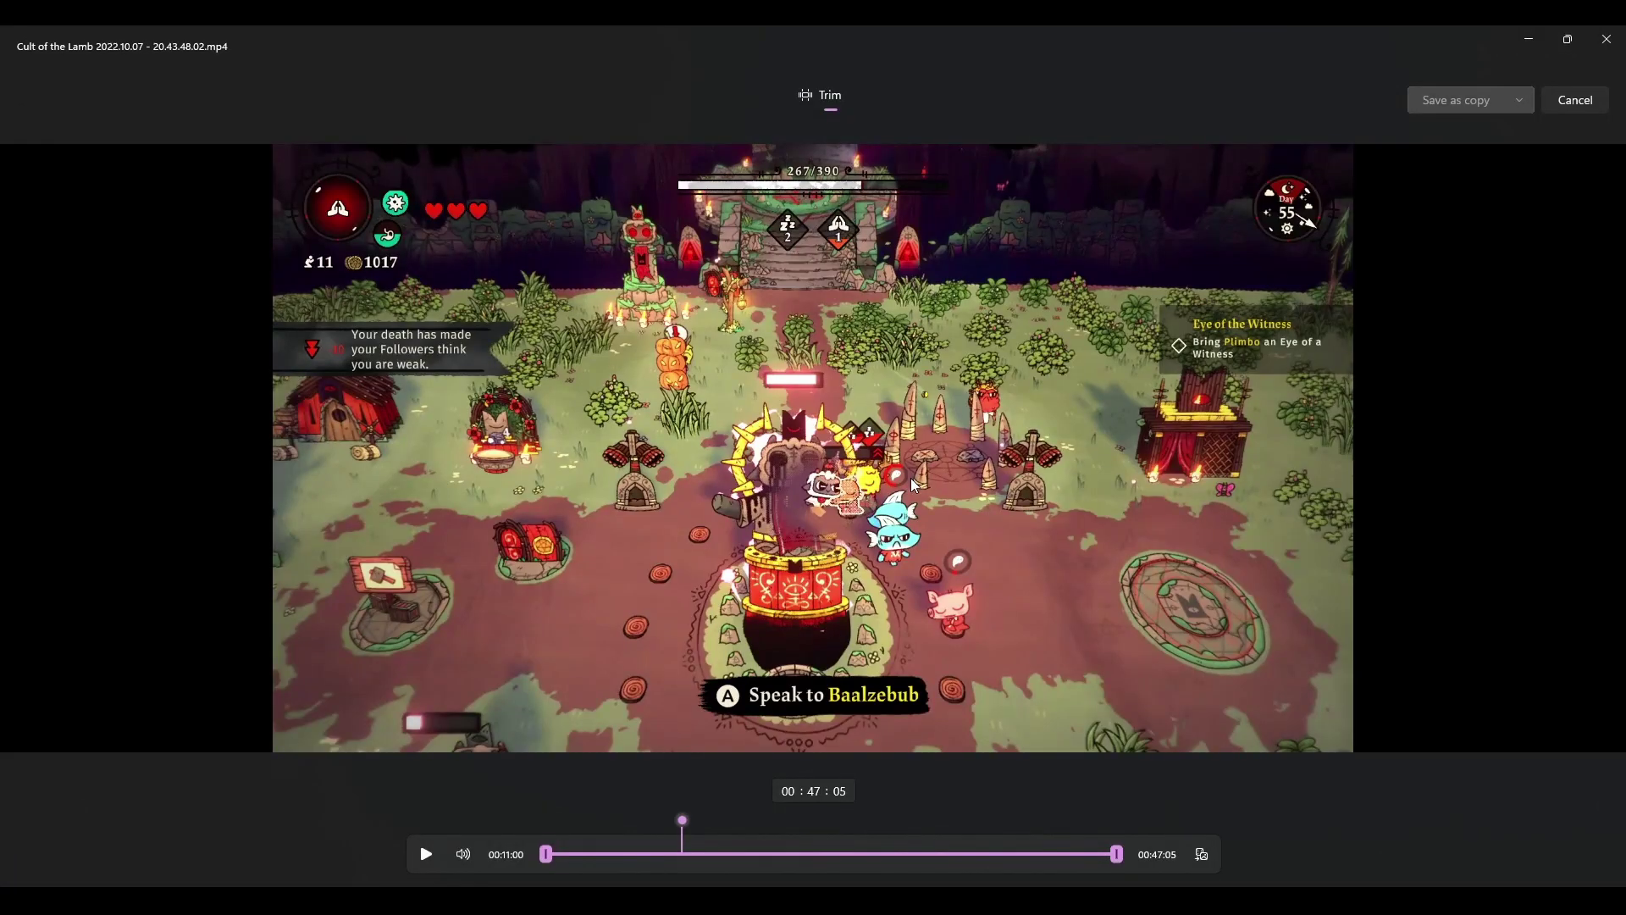
- Trim the clip to 00:25.79–00:39.83 (14.04 s) and save it as a copy
{"action": "left_click", "coordinate": [1567, 39]}
{"action": "left_click_drag", "start_coordinate": [1067, 85], "coordinate": [997, 79]}
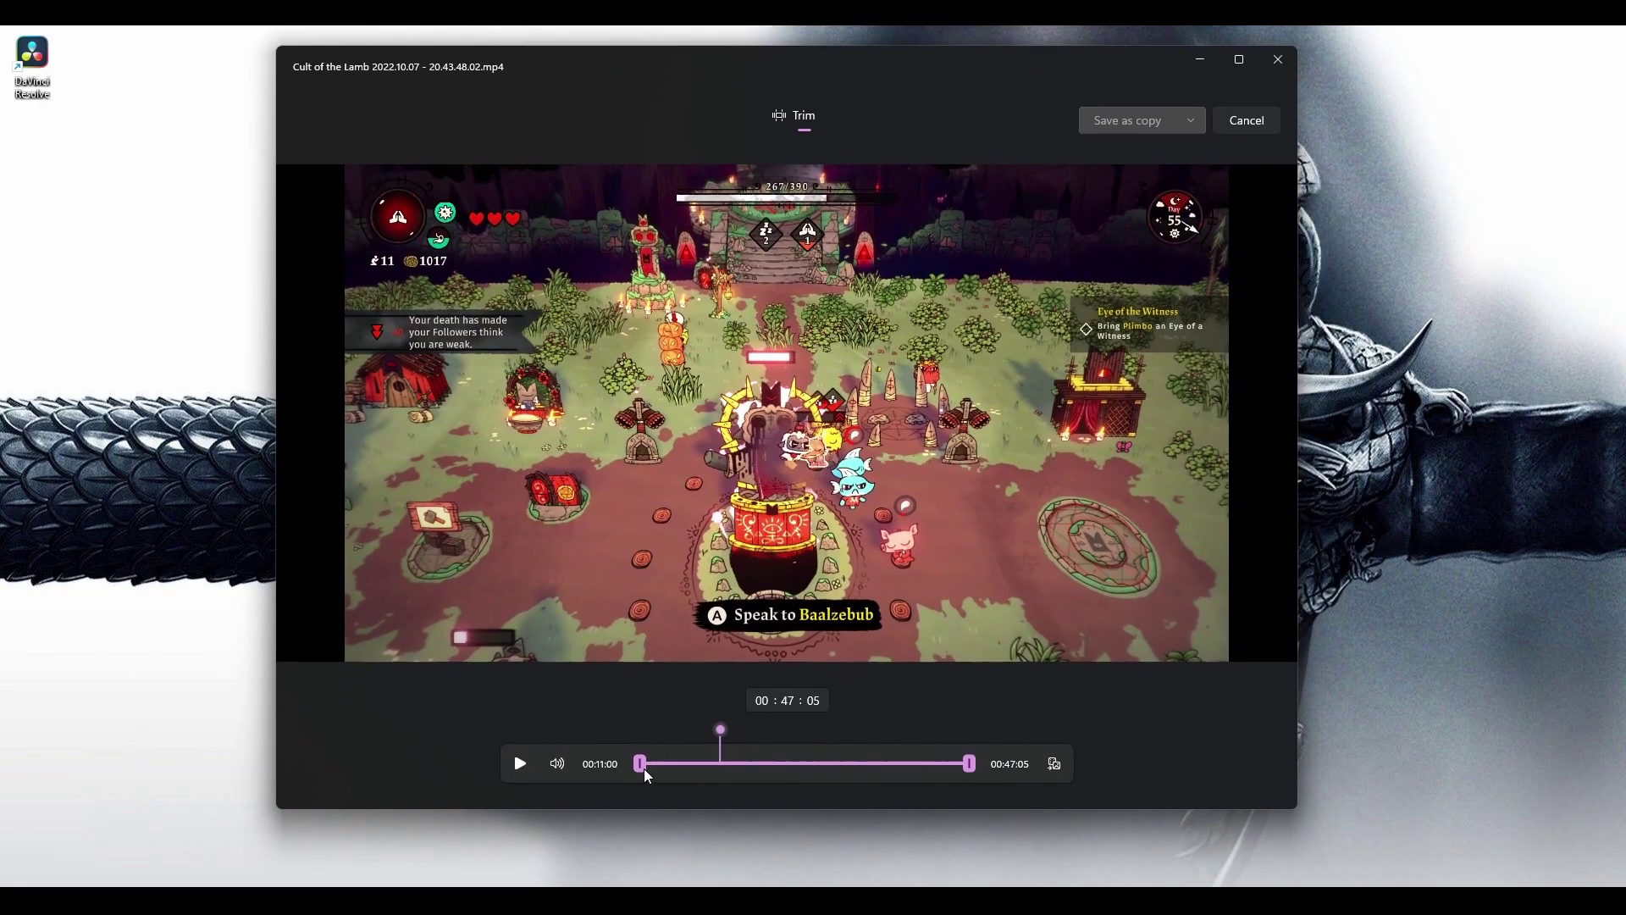
{"action": "left_click_drag", "start_coordinate": [641, 764], "coordinate": [819, 781]}
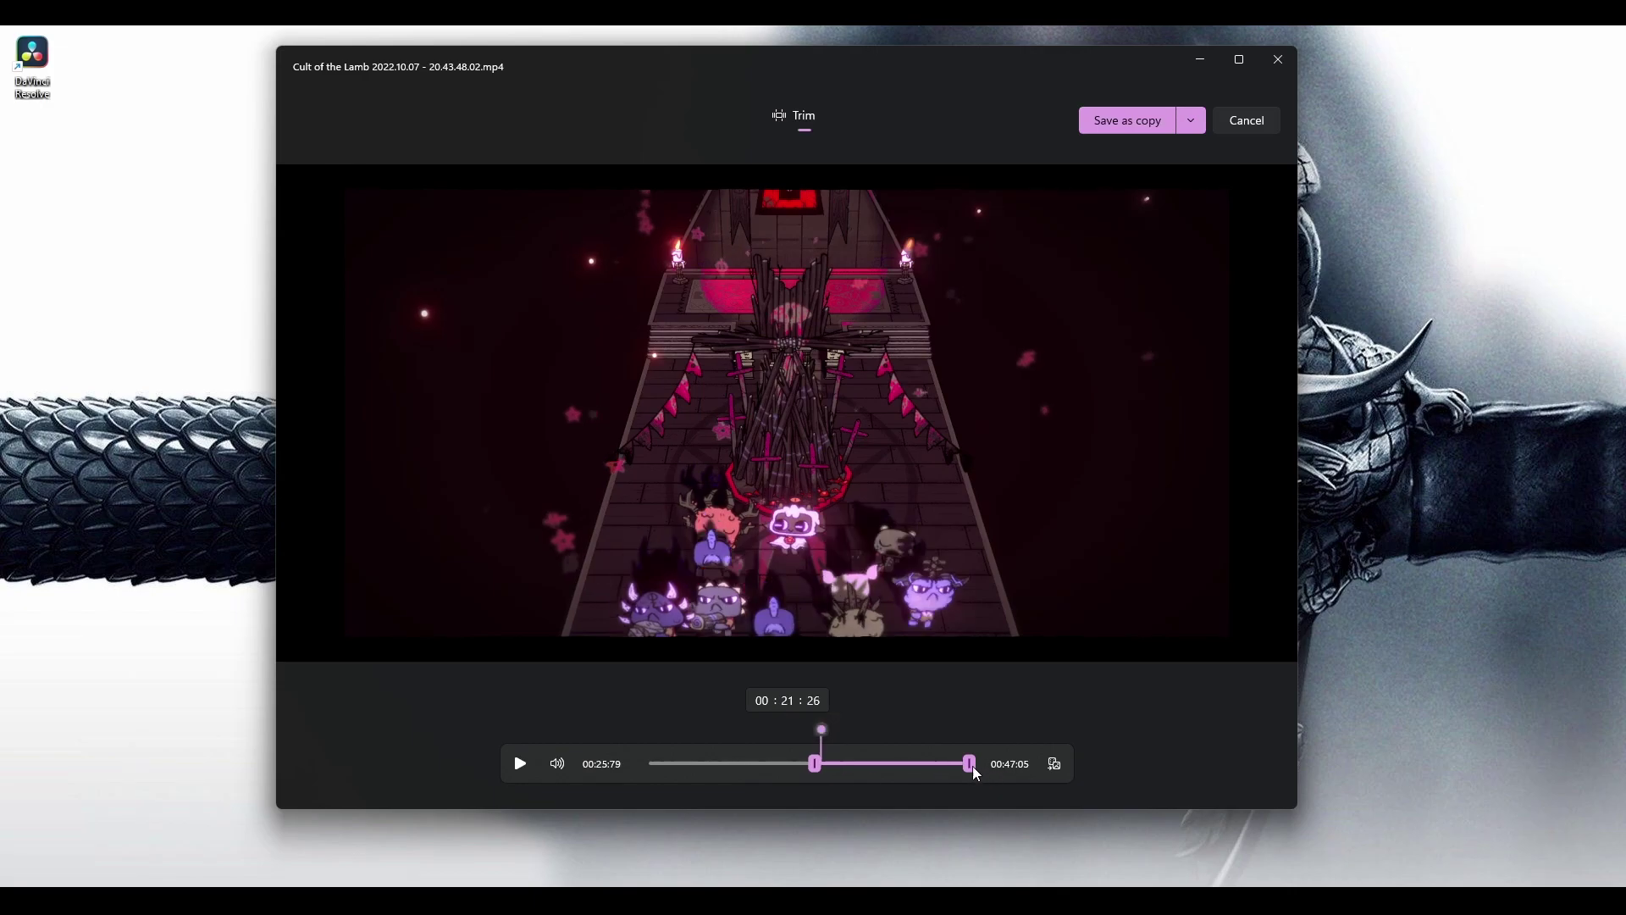
{"action": "left_click_drag", "start_coordinate": [974, 772], "coordinate": [923, 784]}
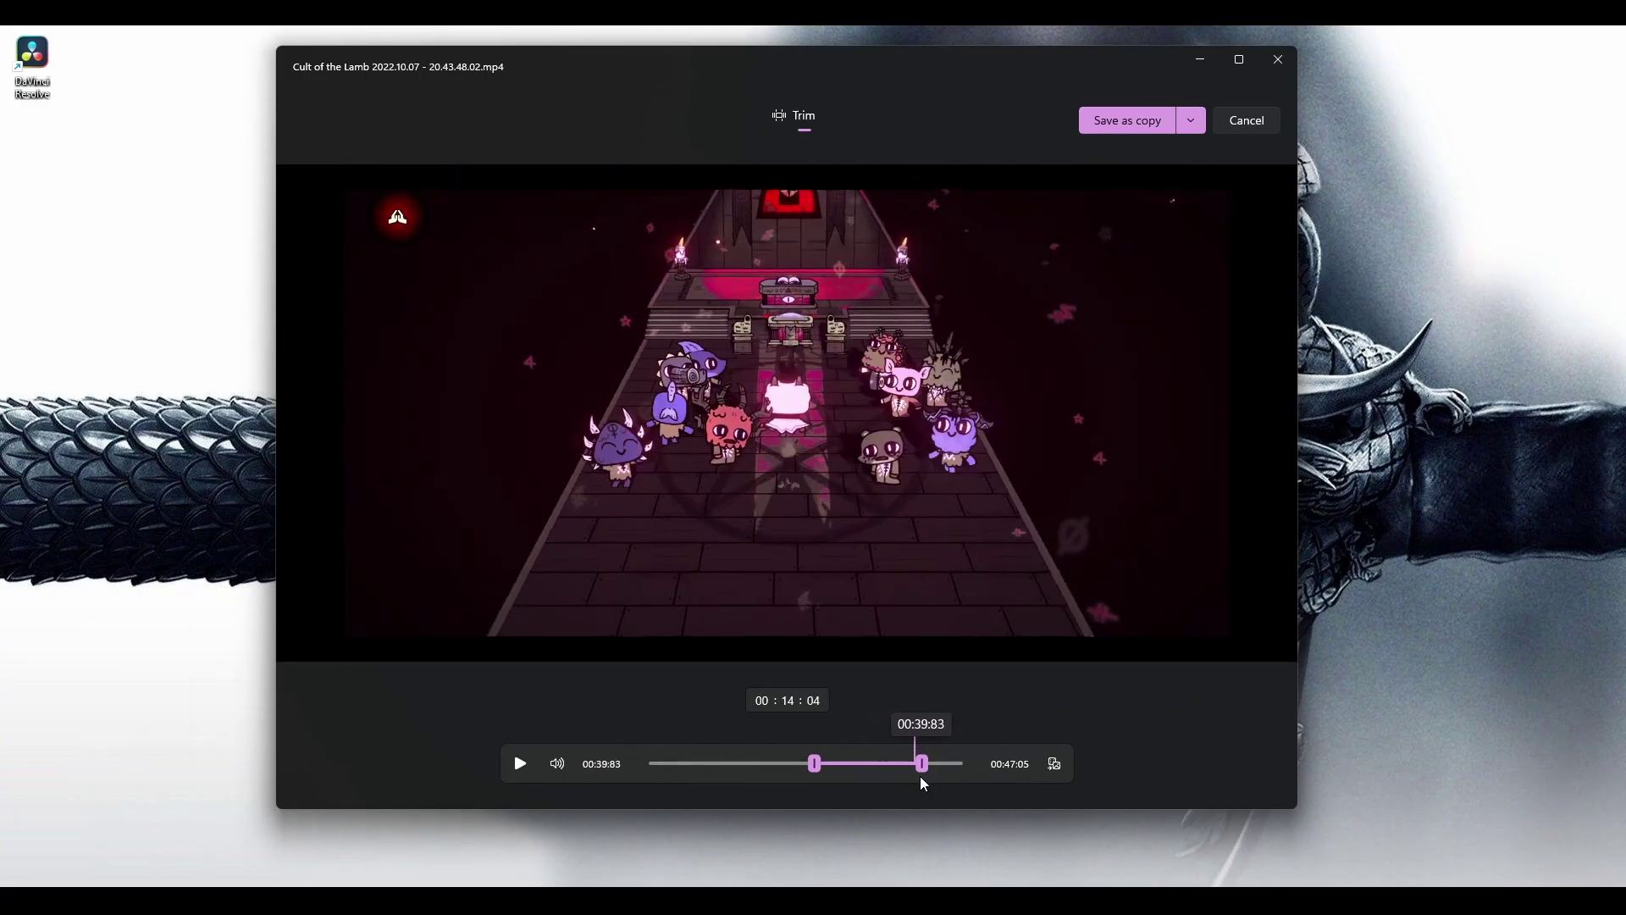
{"action": "left_click", "coordinate": [1153, 127]}
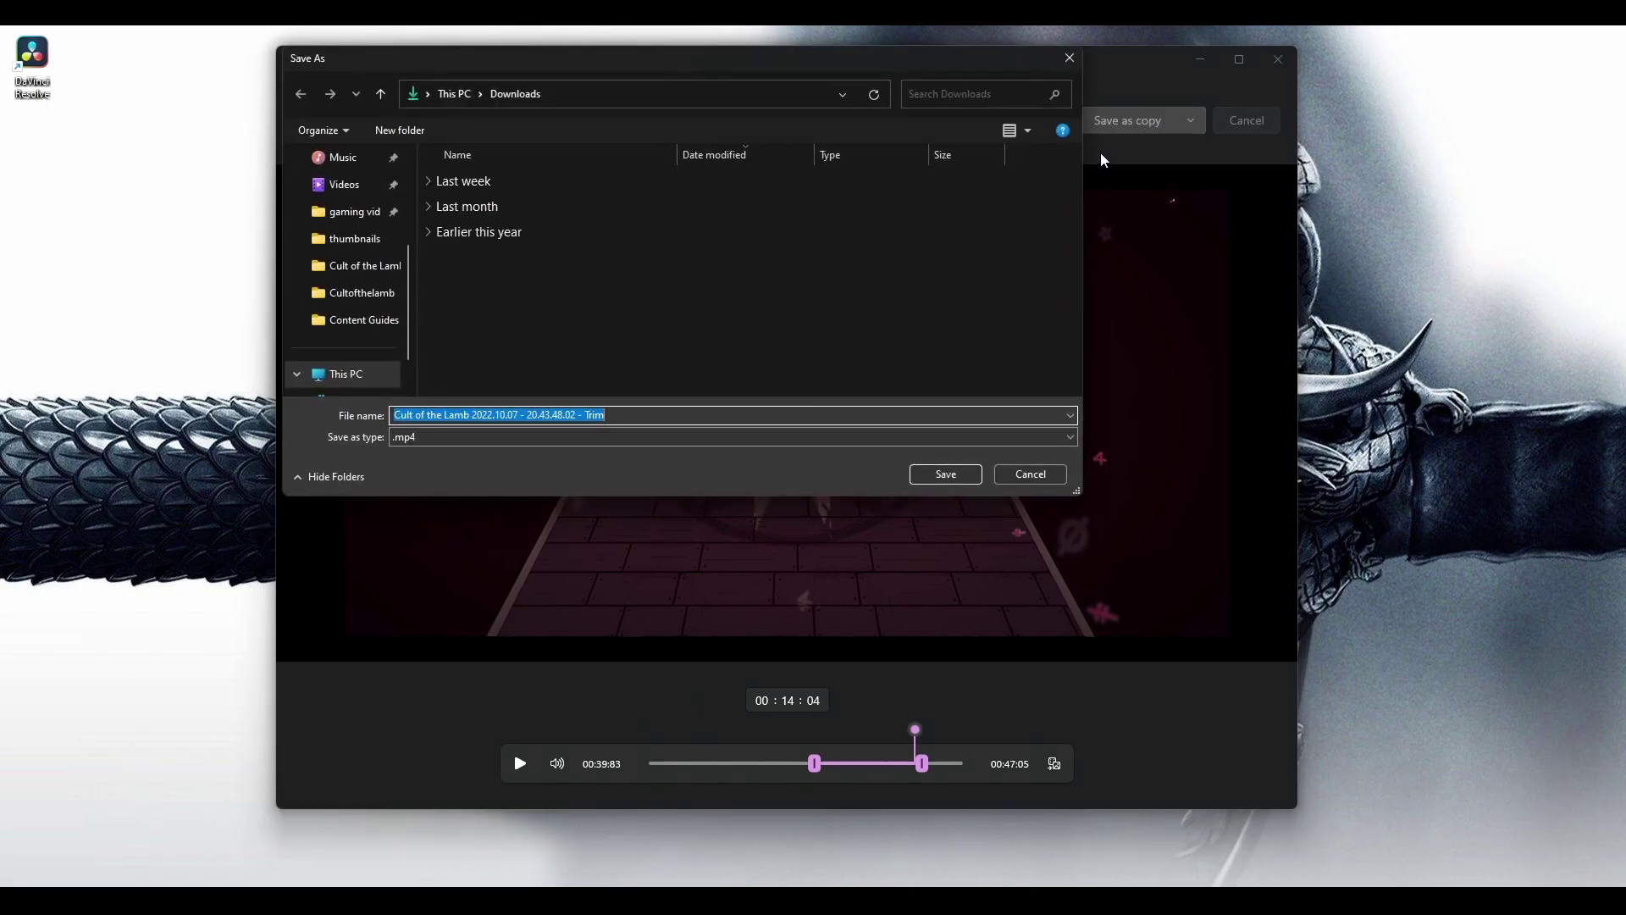
- Save the '… - Trim' copy and move it into the Cultofthelamb folder
{"action": "left_click", "coordinate": [943, 472]}
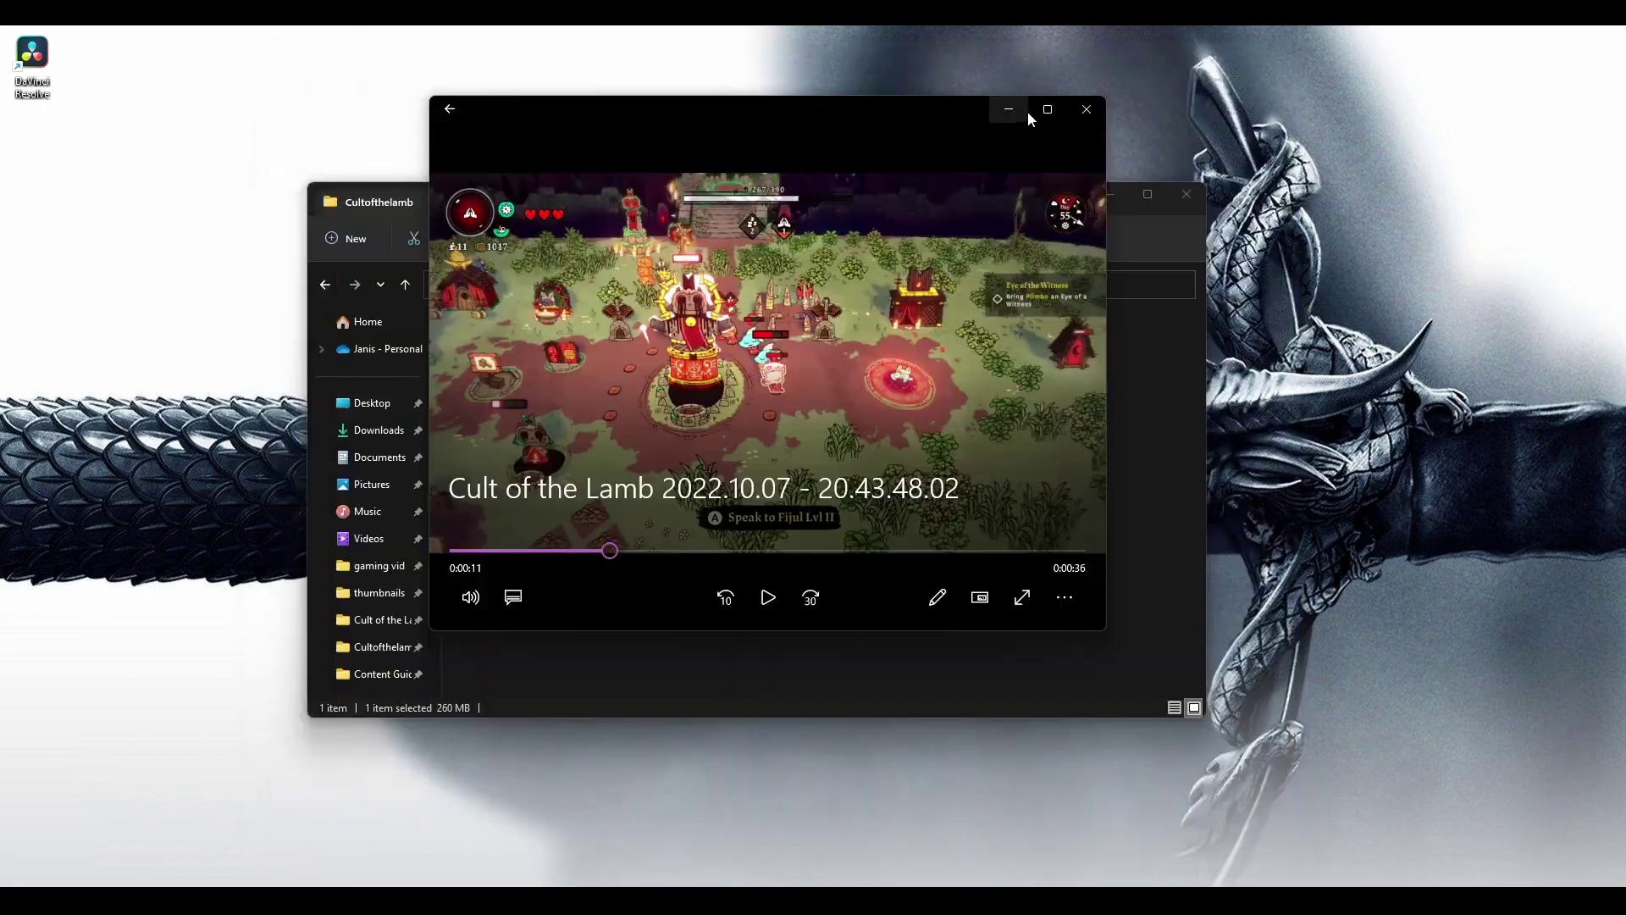
{"action": "left_click", "coordinate": [1008, 109]}
{"action": "left_click_drag", "start_coordinate": [498, 372], "coordinate": [710, 429]}
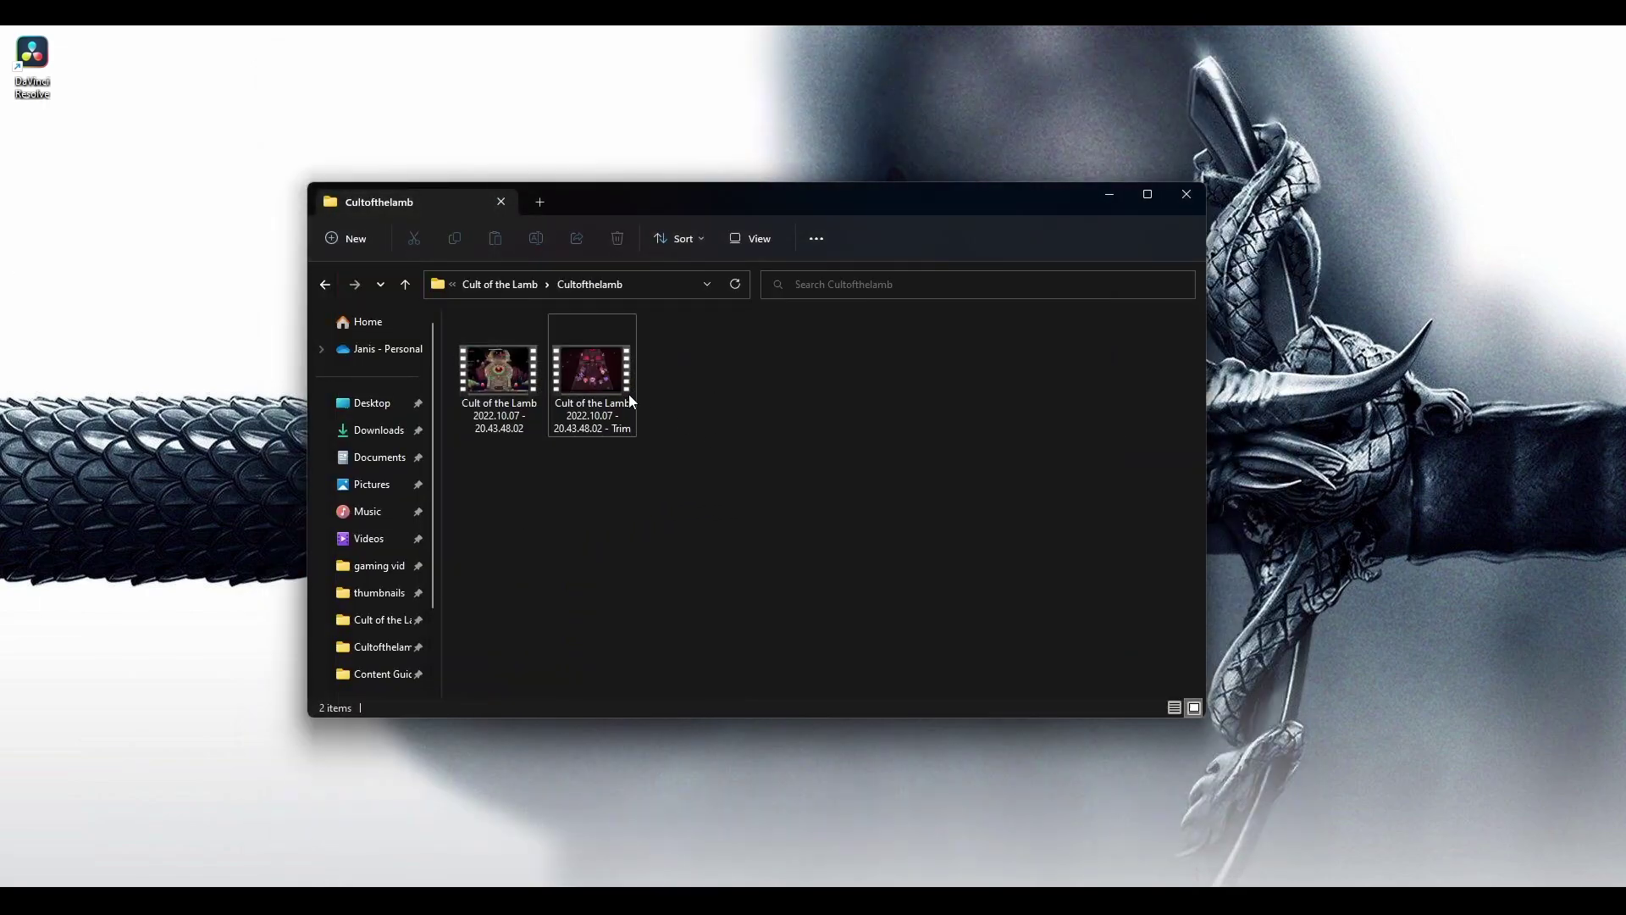
- Preview the trimmed '… - Trim' file from File Explorer
{"action": "left_click", "coordinate": [607, 380]}
{"action": "double_click", "coordinate": [607, 383]}
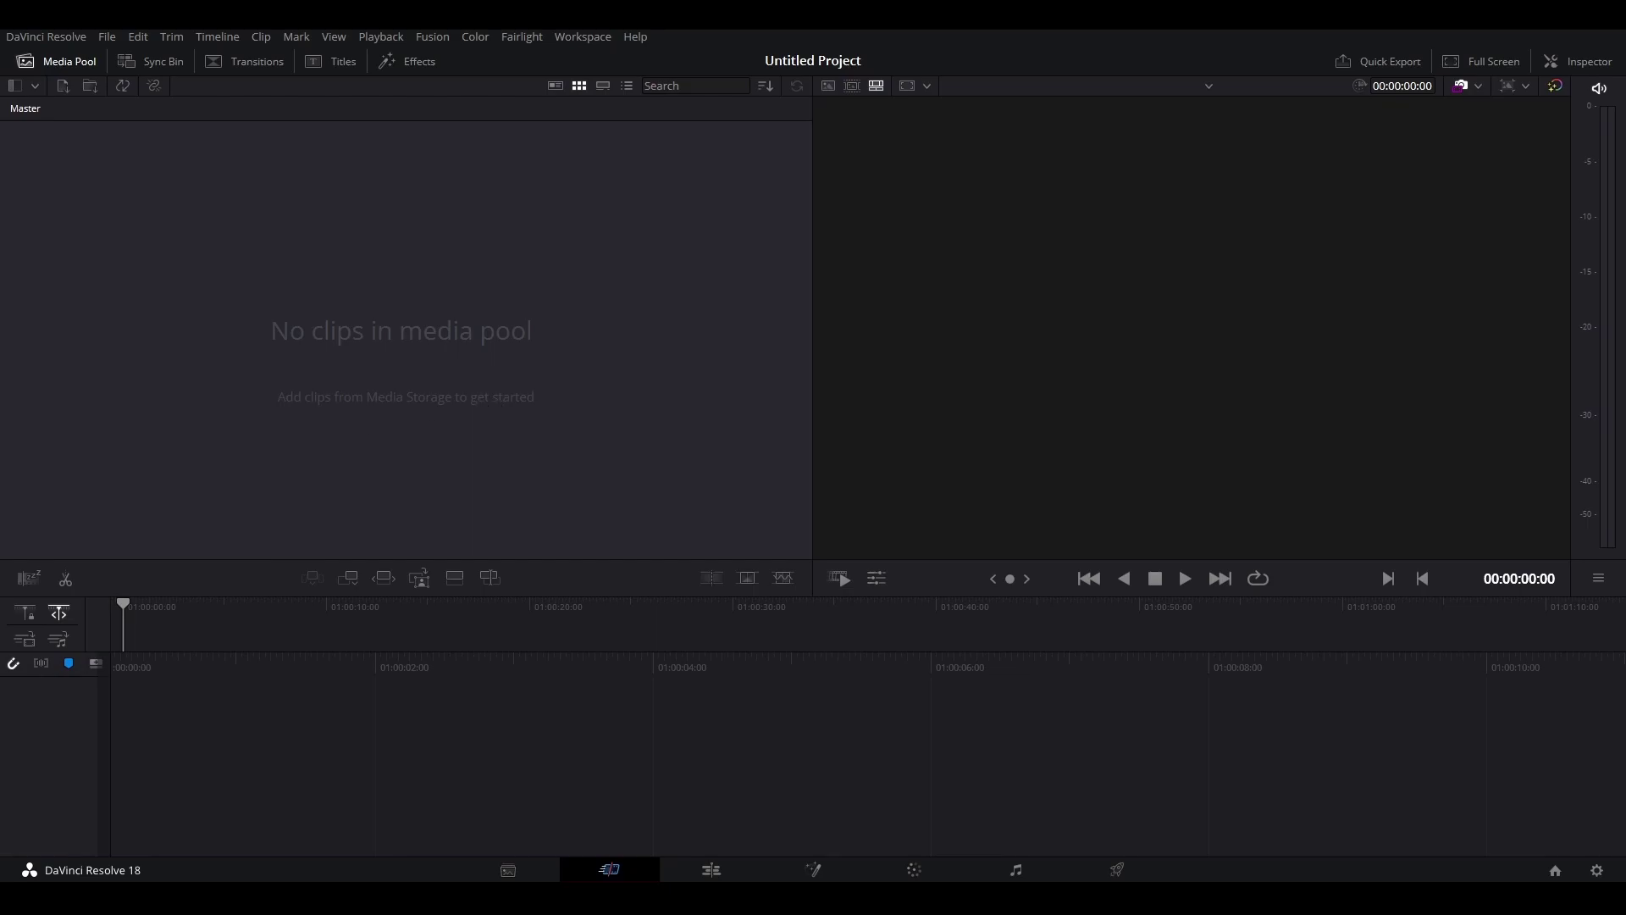
- Import the recording into the Media Pool, matching the project frame rate, and go to the Edit page
{"action": "left_click_drag", "start_coordinate": [1, 385], "coordinate": [384, 244]}
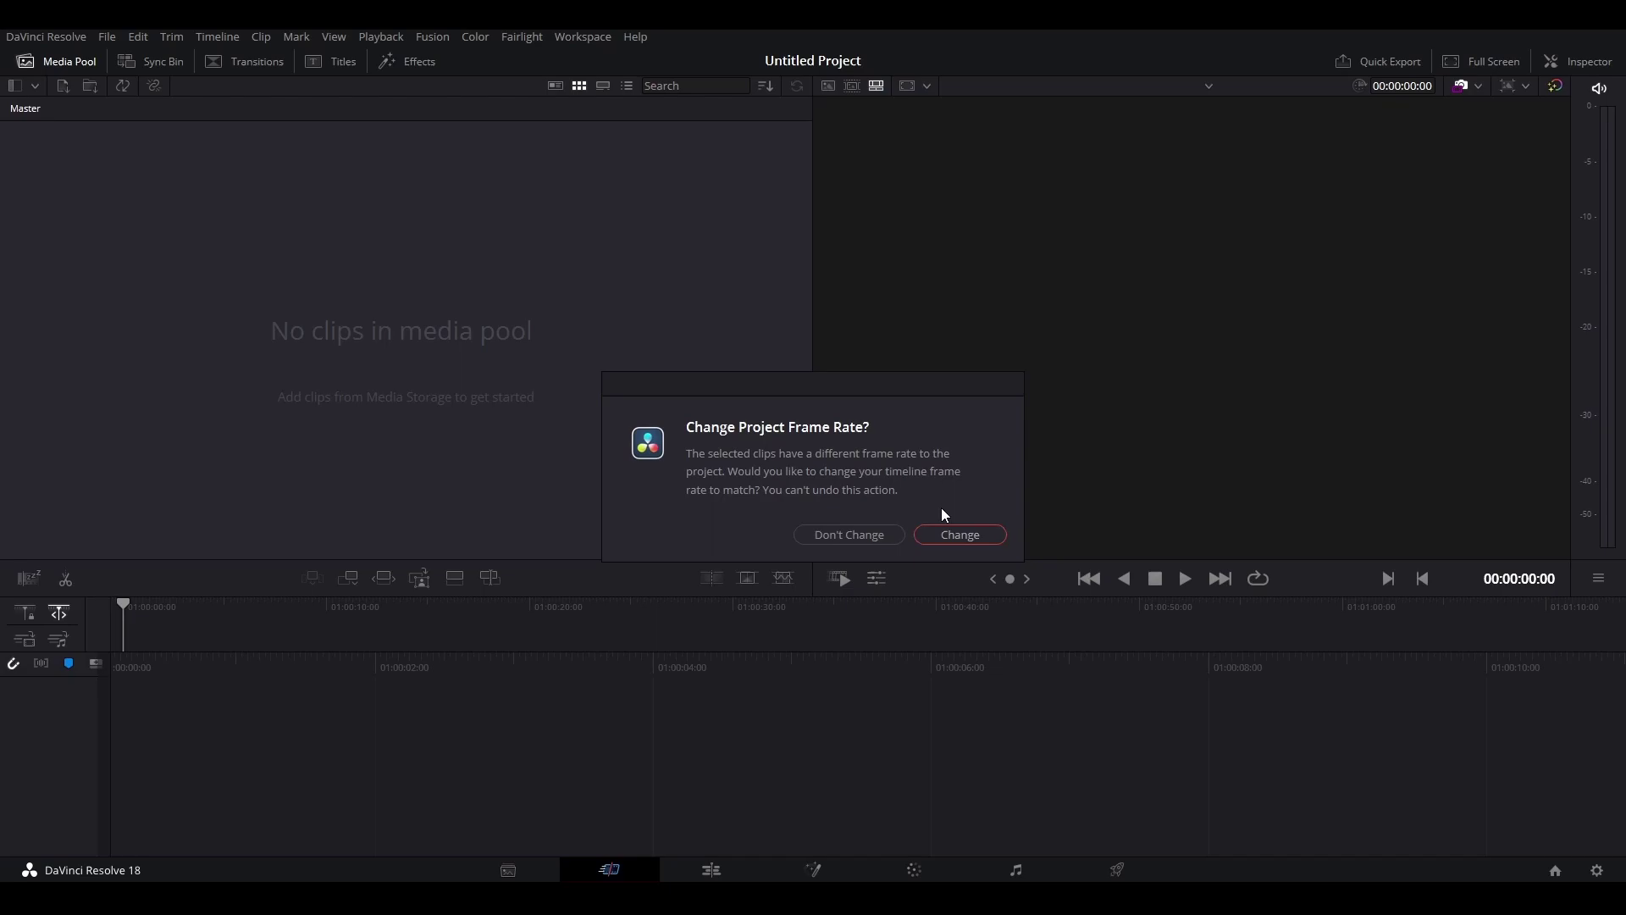
{"action": "left_click", "coordinate": [952, 533]}
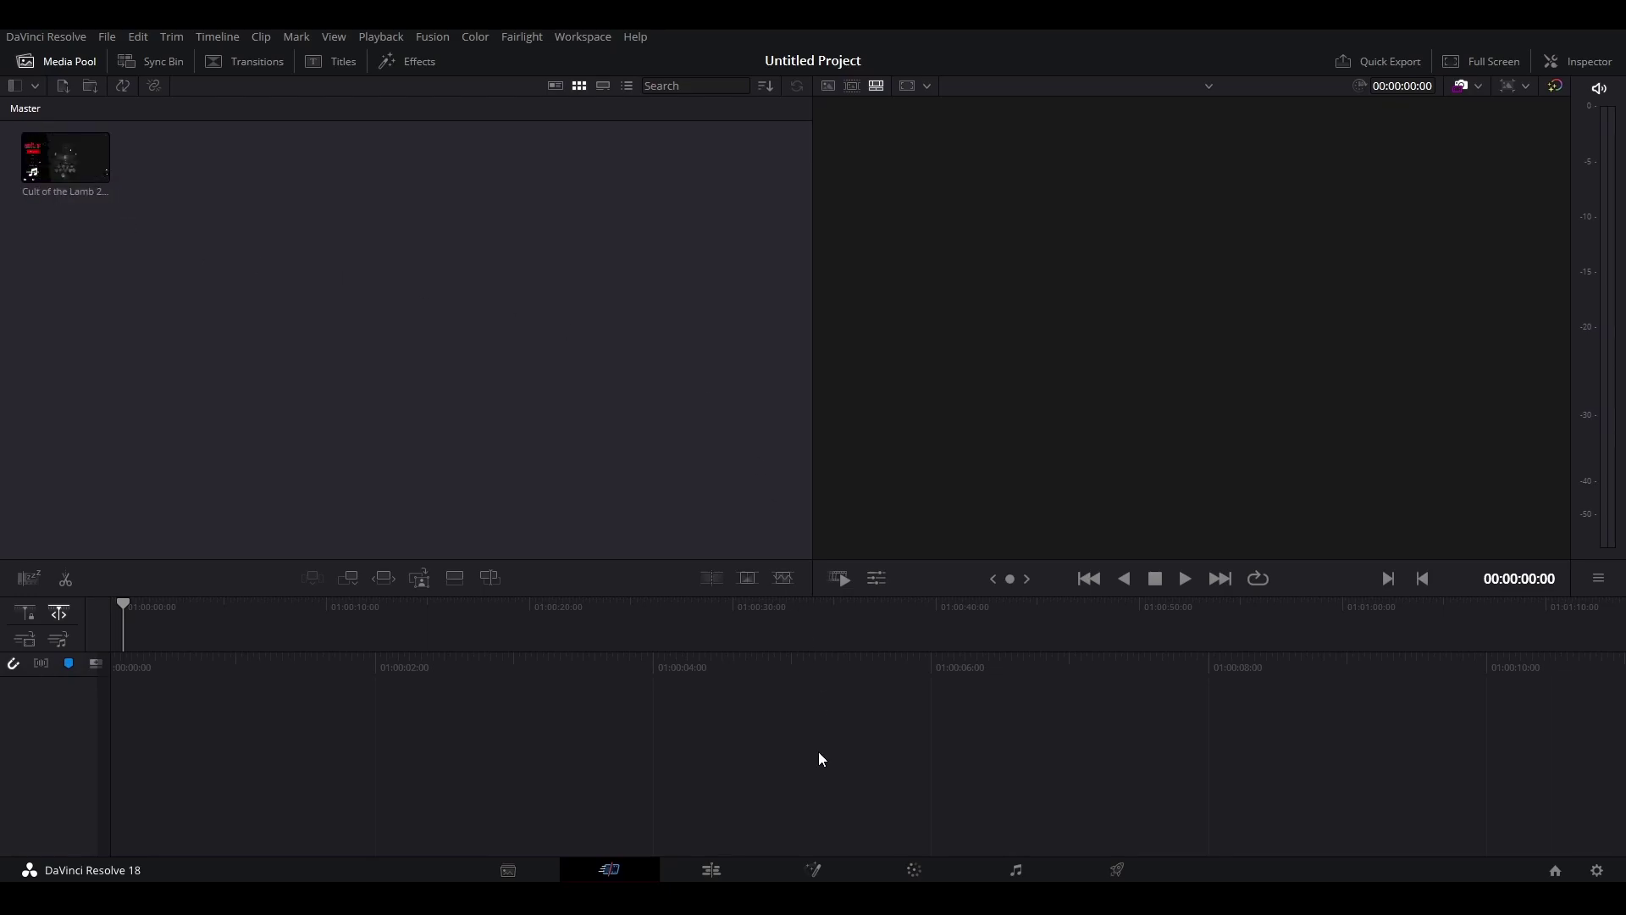
{"action": "left_click", "coordinate": [709, 873]}
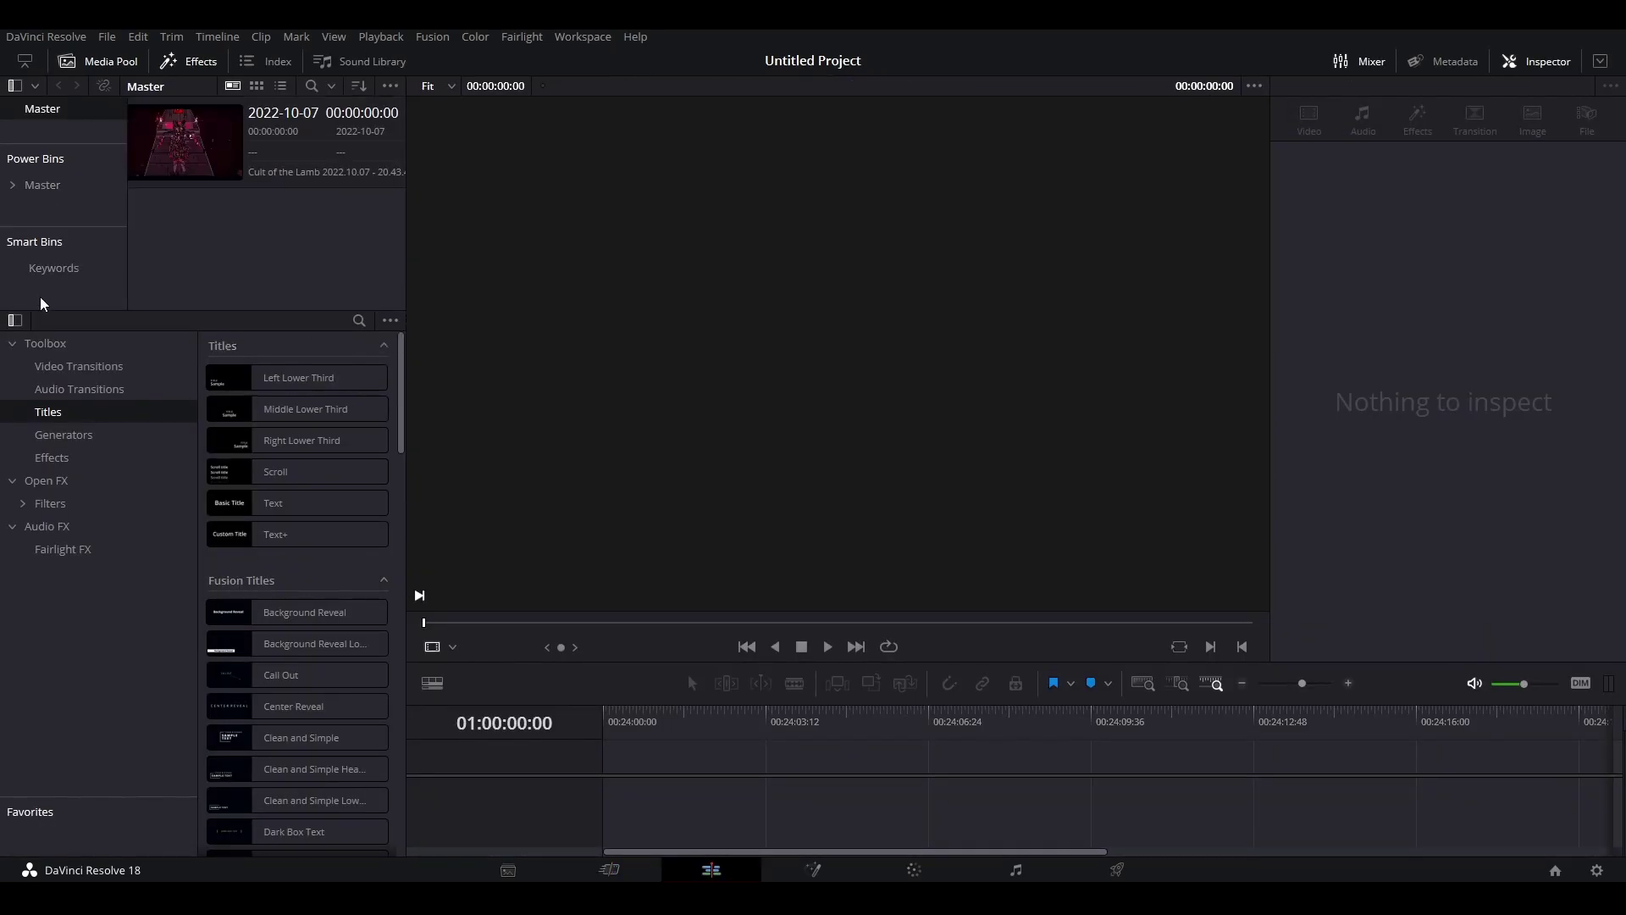
{"action": "left_click", "coordinate": [34, 343]}
{"action": "left_click", "coordinate": [192, 61]}
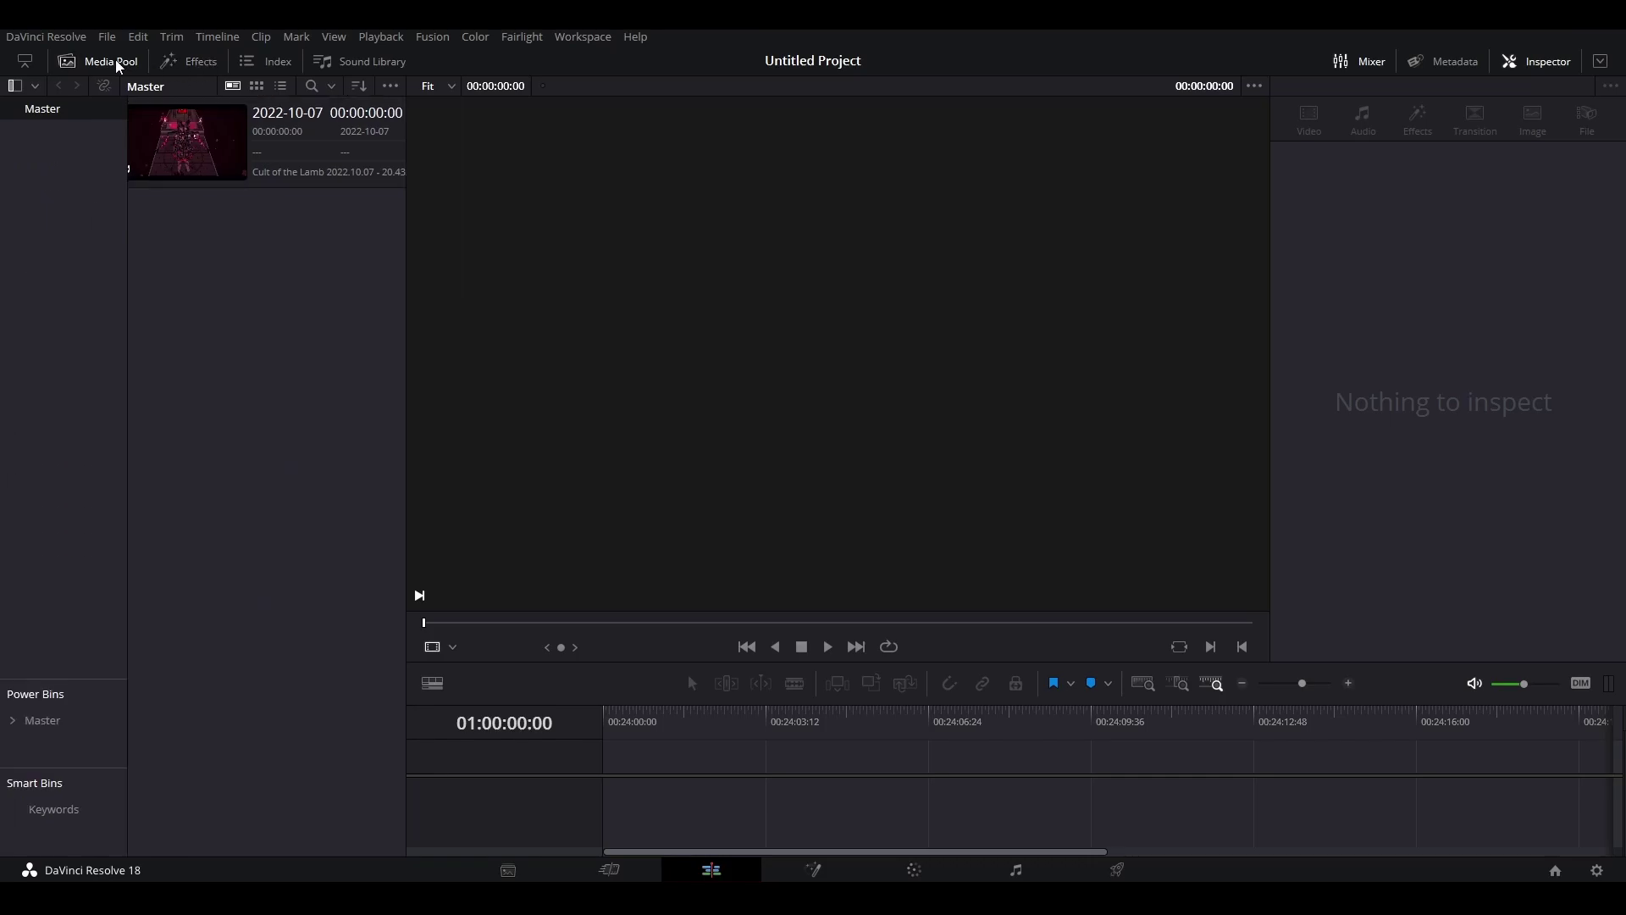
- Place the Cult of the Lamb clip on Timeline 1 and enlarge the track area
{"action": "left_click", "coordinate": [208, 160]}
{"action": "left_click_drag", "start_coordinate": [207, 161], "coordinate": [622, 754]}
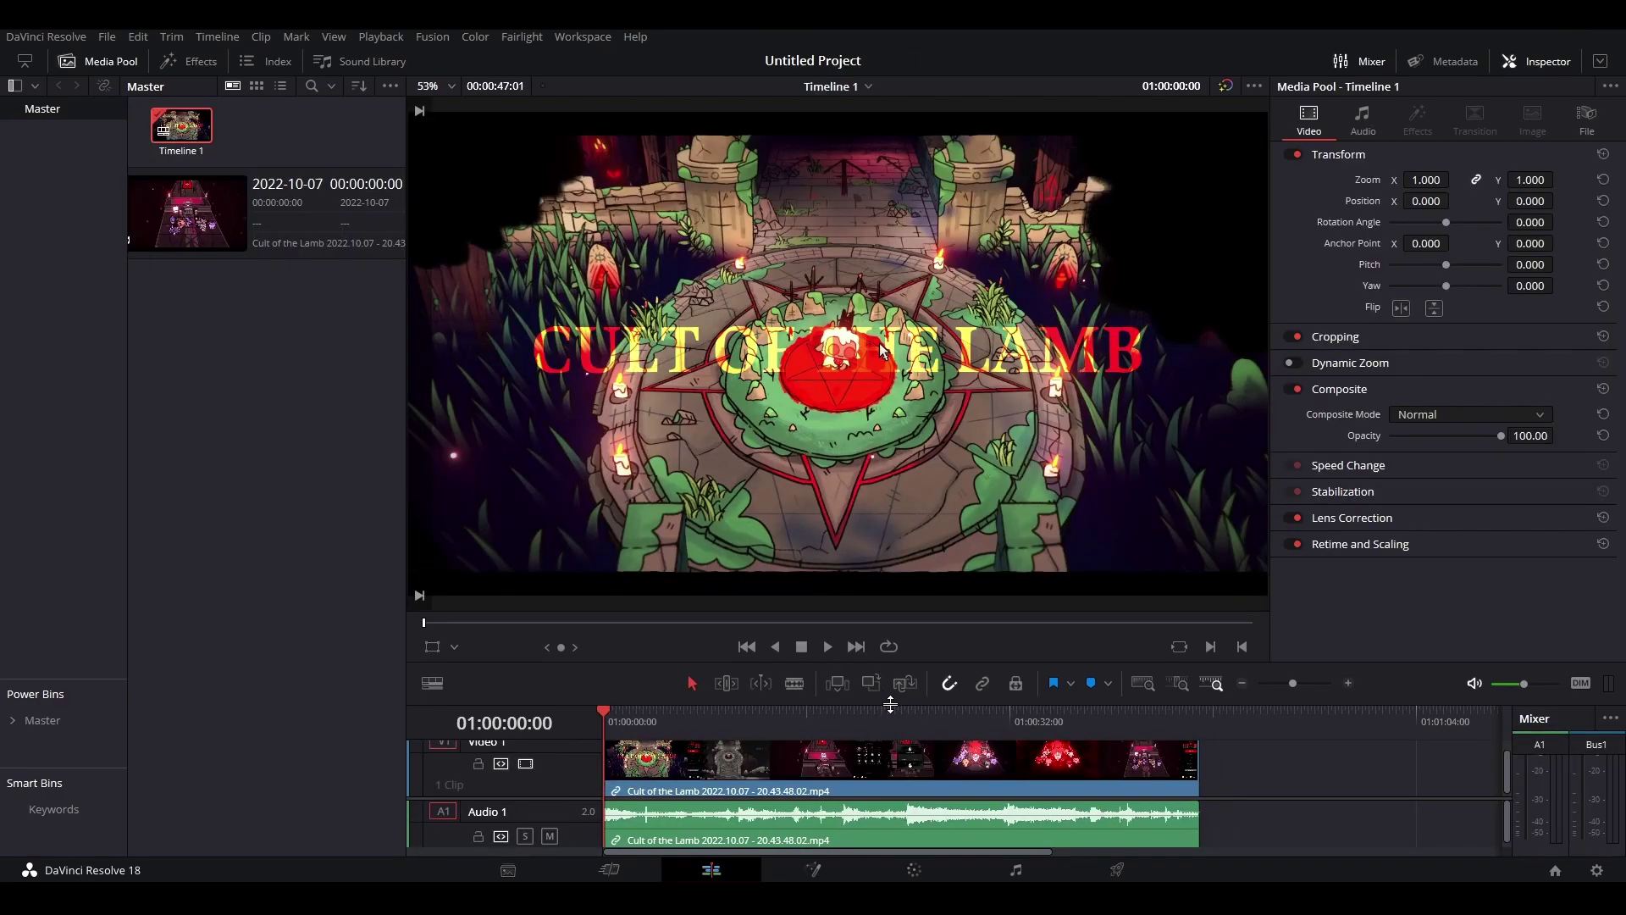
{"action": "left_click_drag", "start_coordinate": [888, 700], "coordinate": [893, 449]}
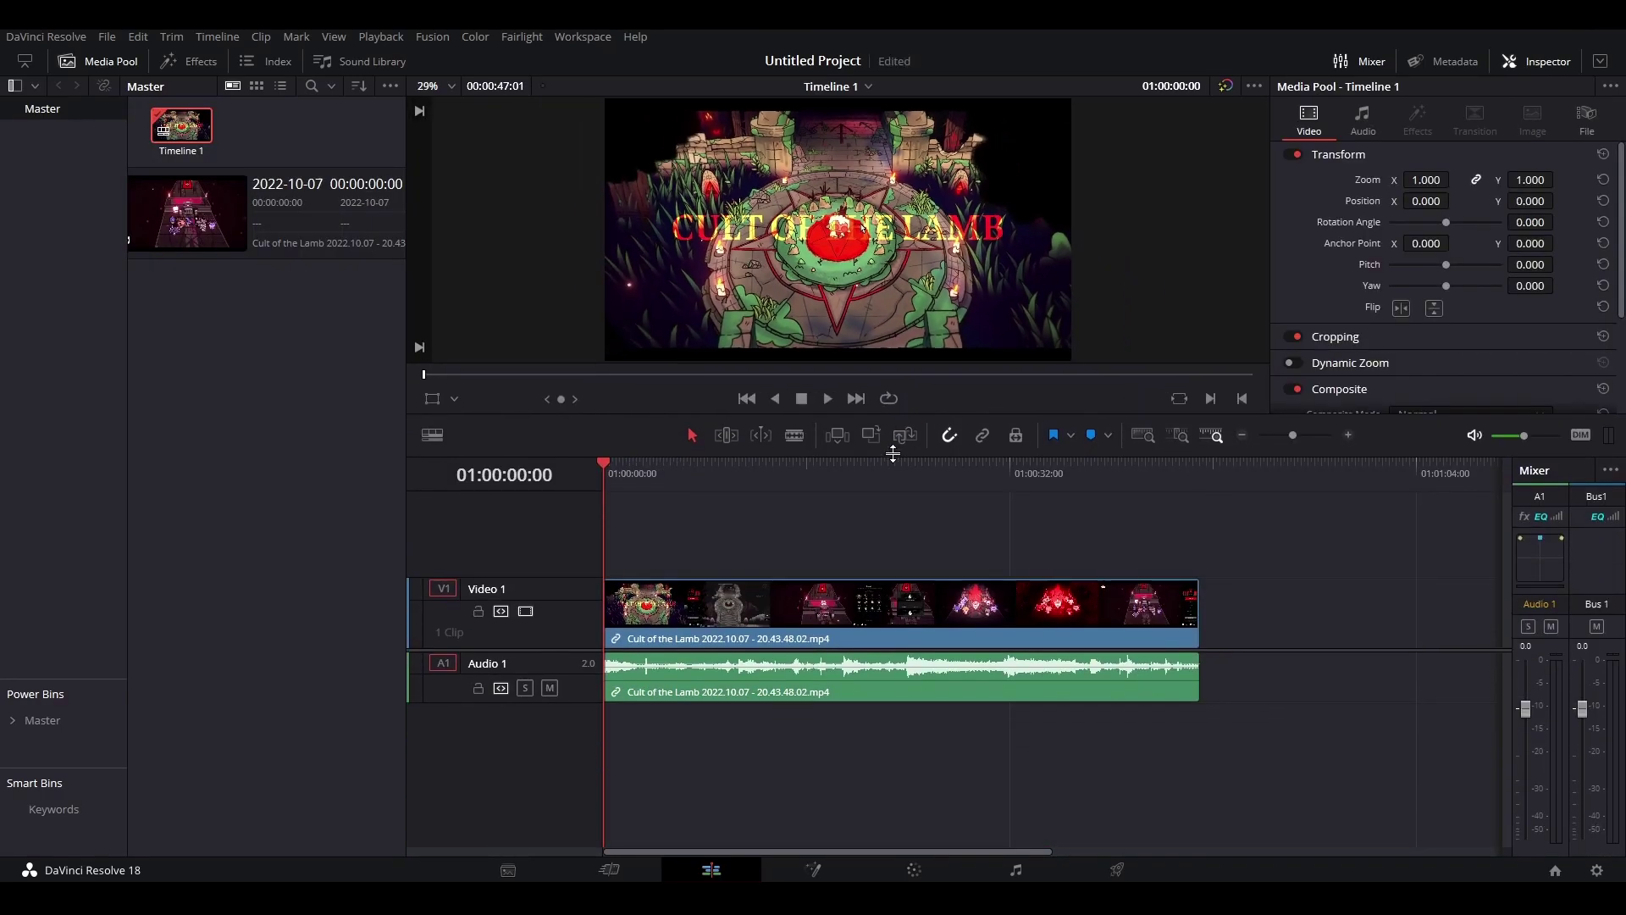
{"action": "left_click_drag", "start_coordinate": [599, 460], "coordinate": [599, 494]}
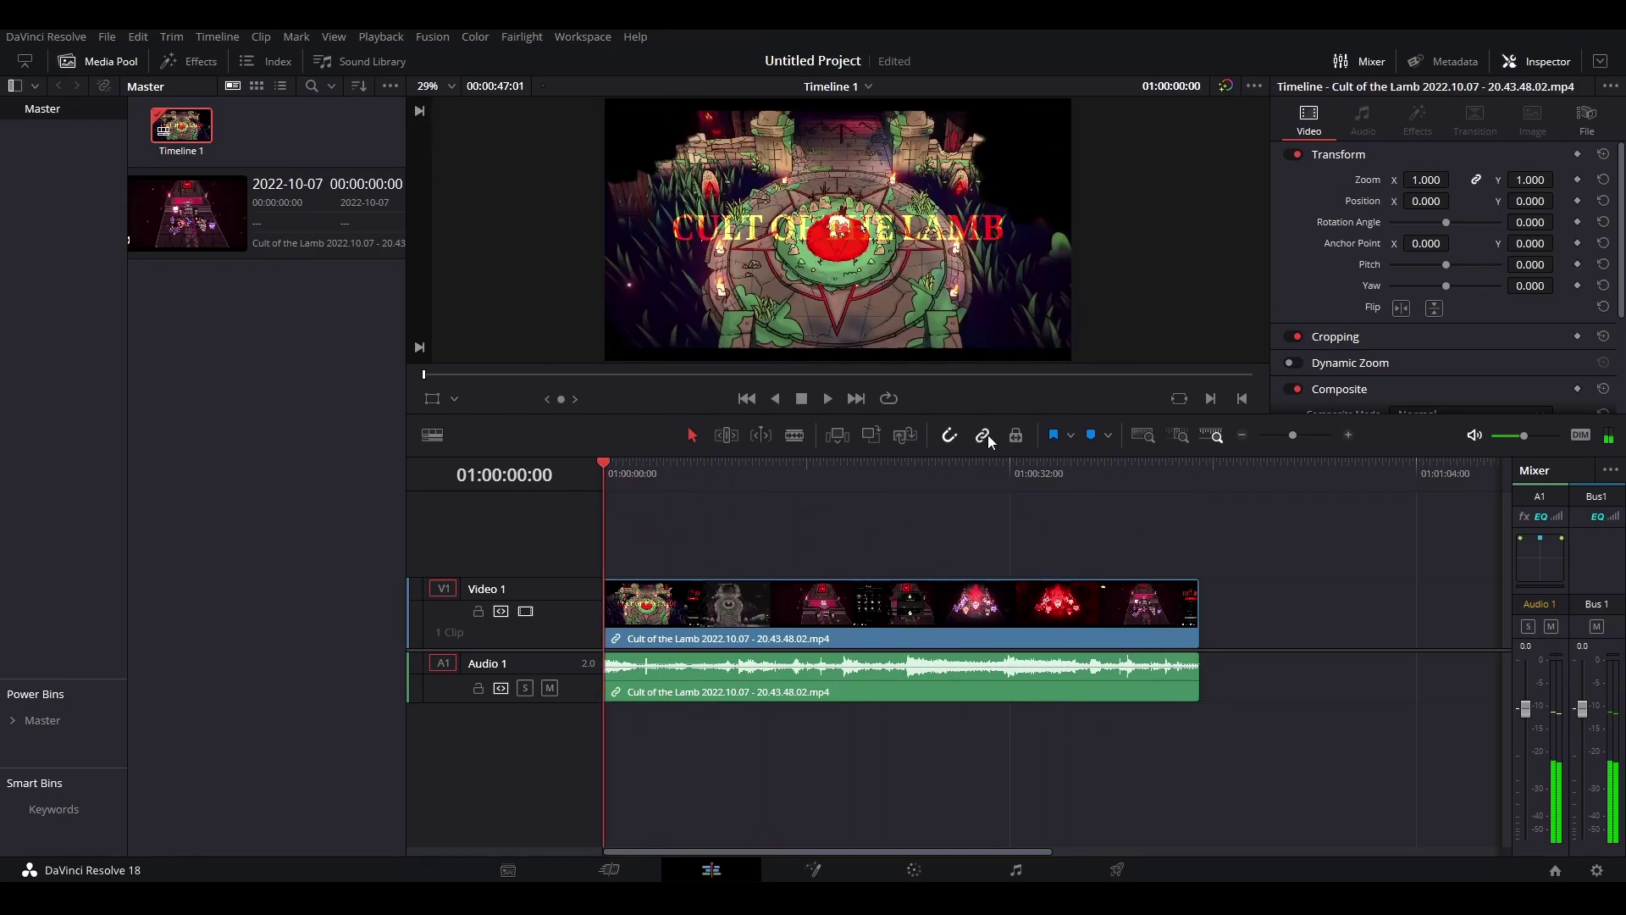
- Trim the timeline clip's start and end inward to keep only a short section
{"action": "left_click", "coordinate": [619, 630]}
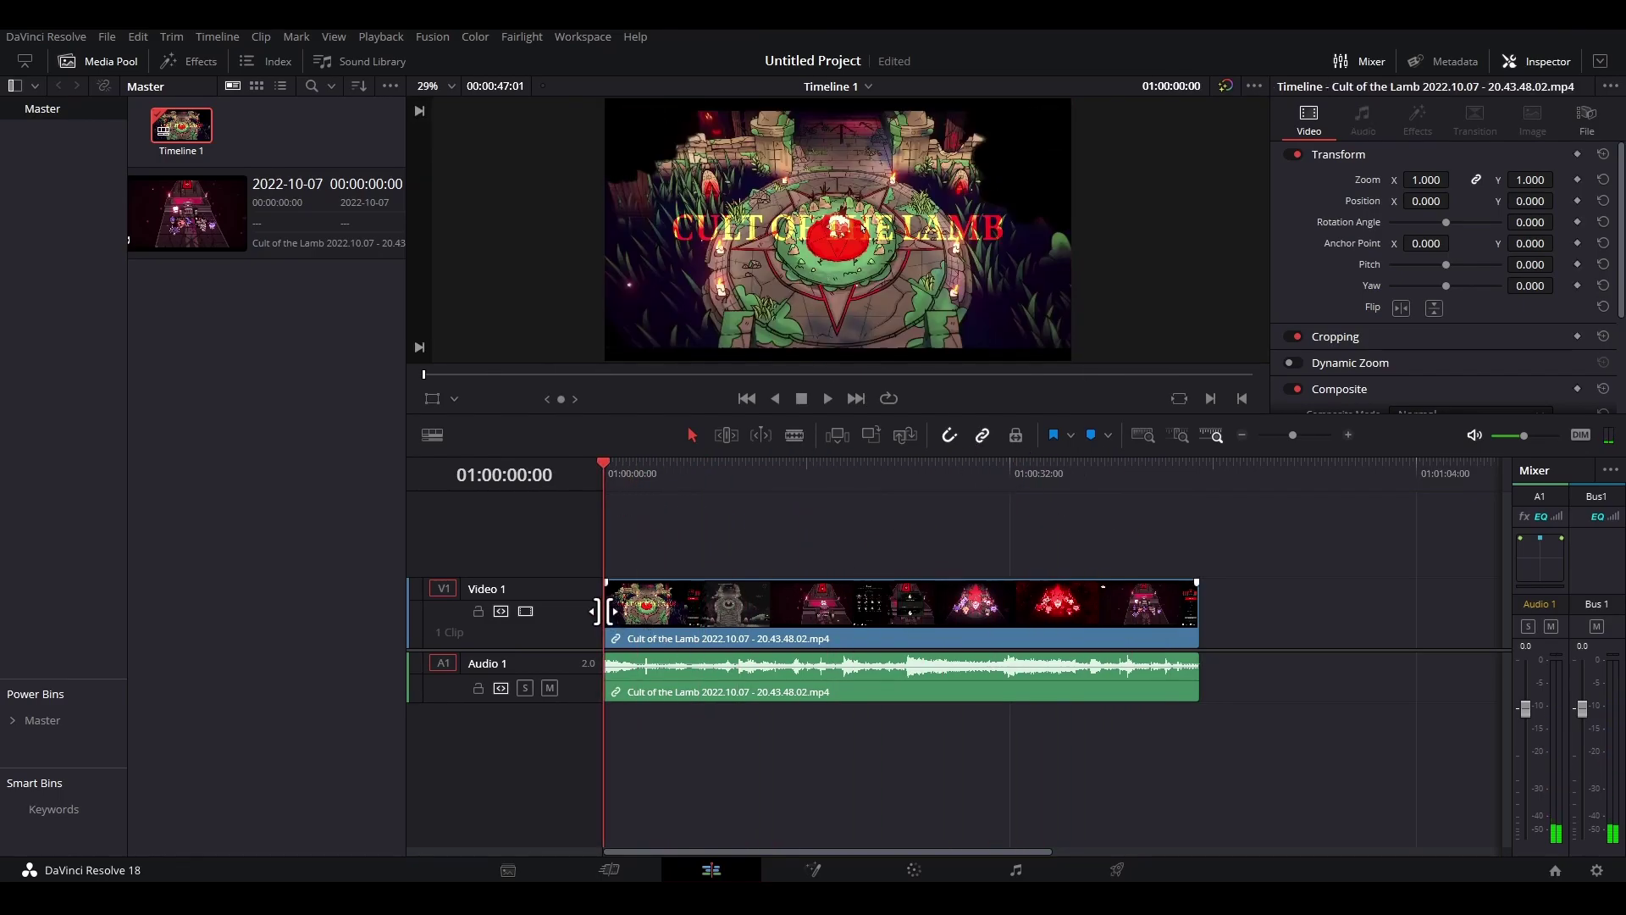
{"action": "left_click_drag", "start_coordinate": [604, 612], "coordinate": [936, 644]}
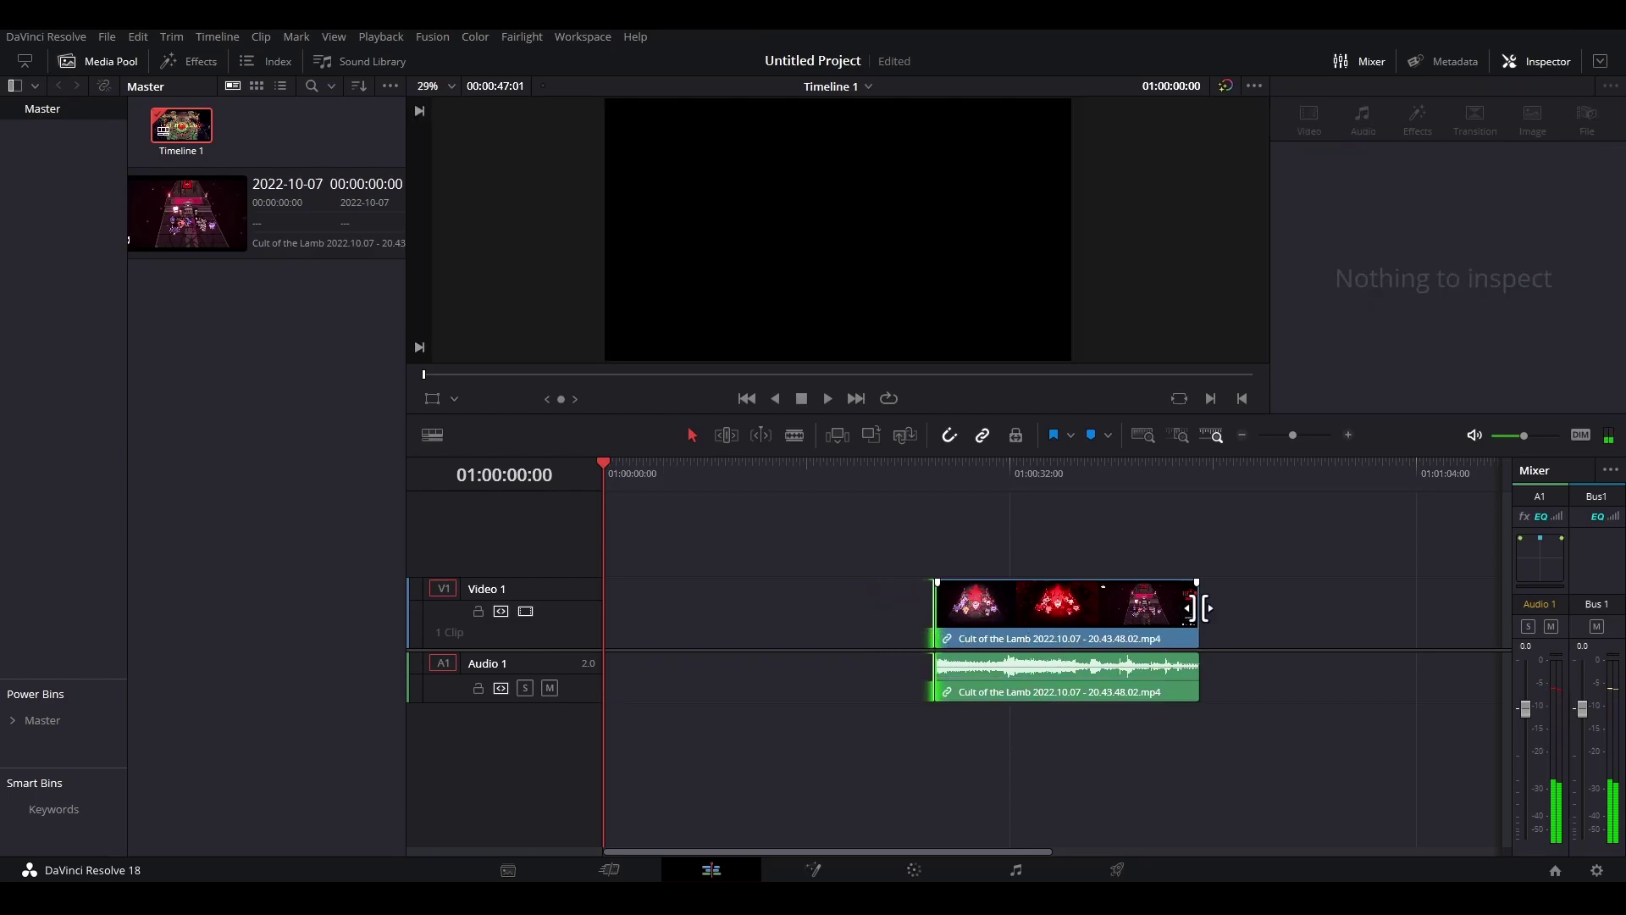
{"action": "left_click_drag", "start_coordinate": [1203, 608], "coordinate": [1083, 625]}
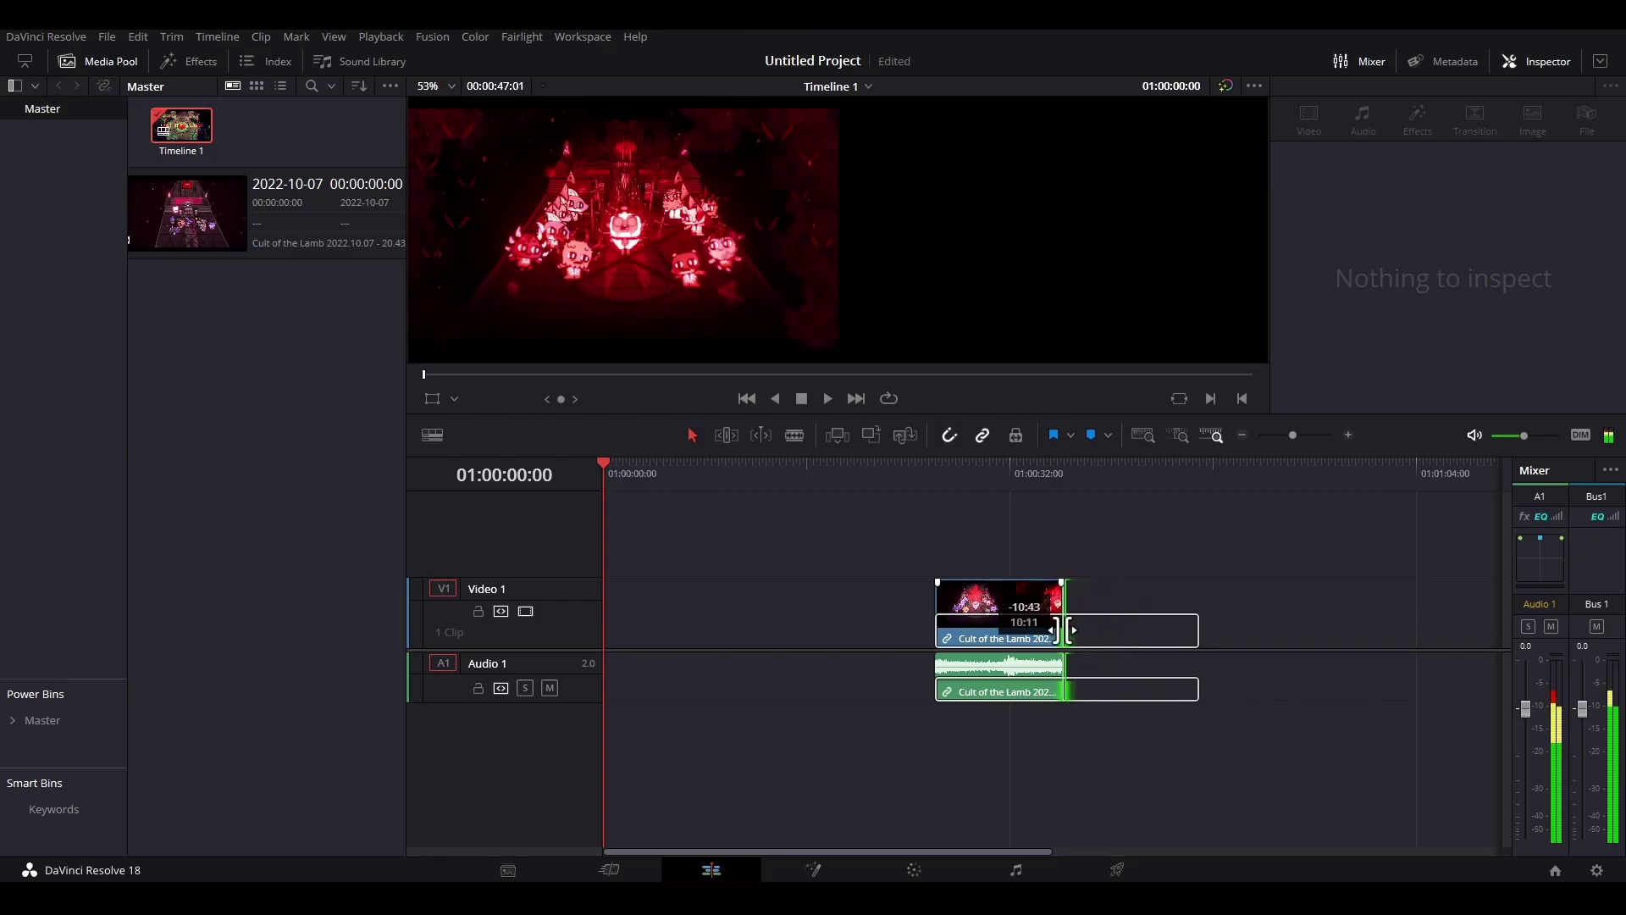
{"action": "left_click_drag", "start_coordinate": [1069, 629], "coordinate": [1112, 625]}
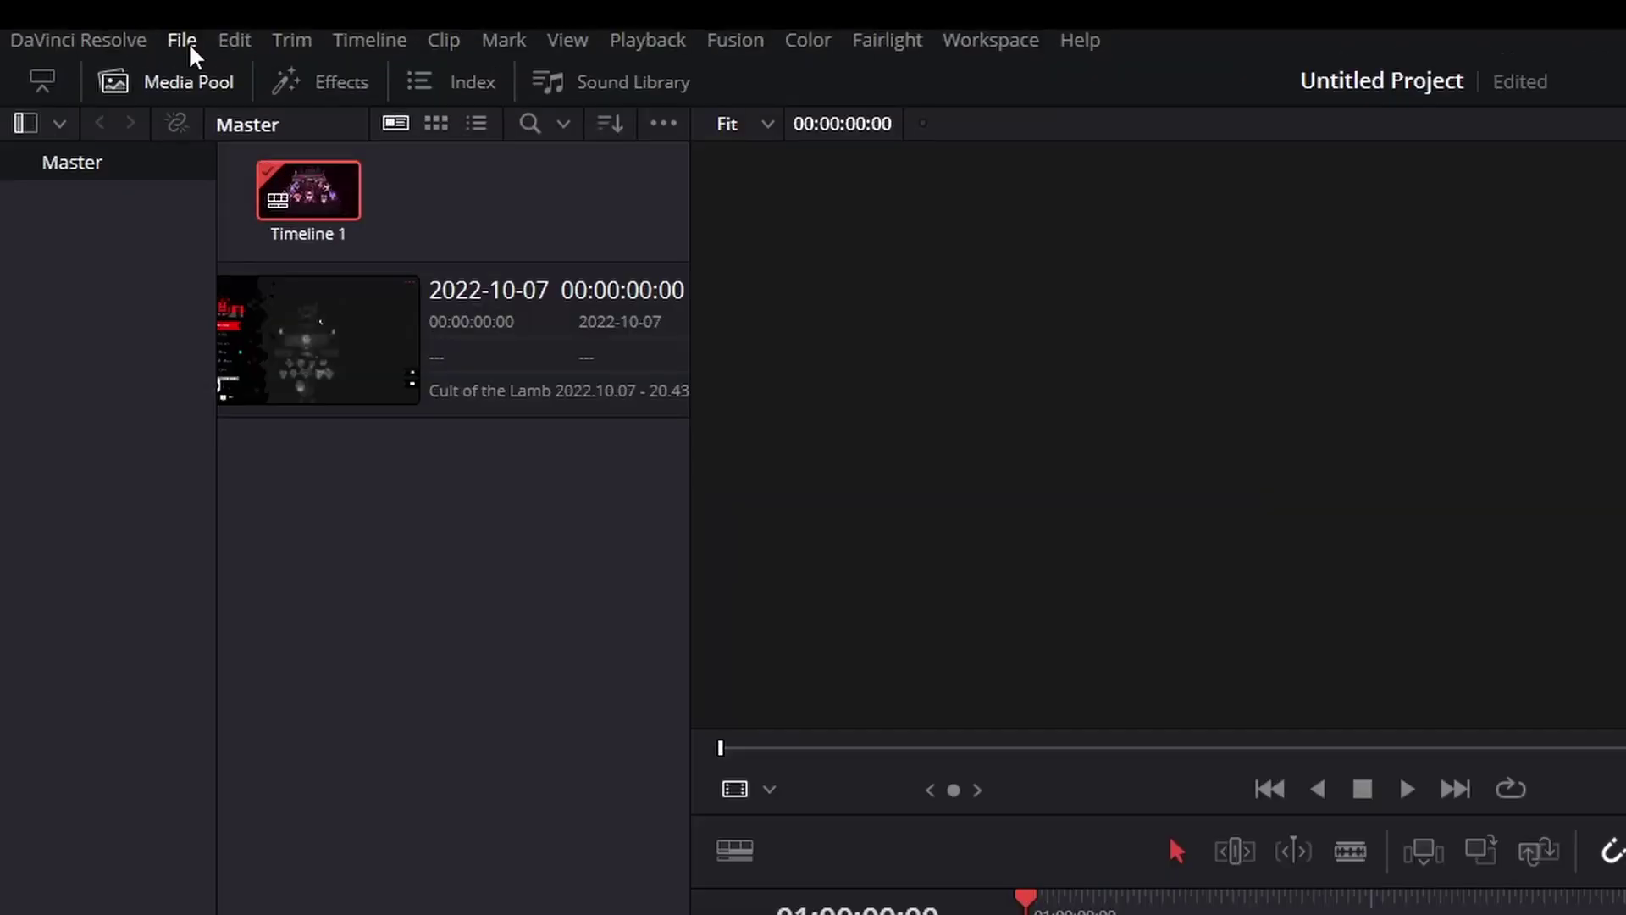
- Change the timeline resolution to 1080 x 1920 in Project Settings and save
{"action": "left_click", "coordinate": [188, 41]}
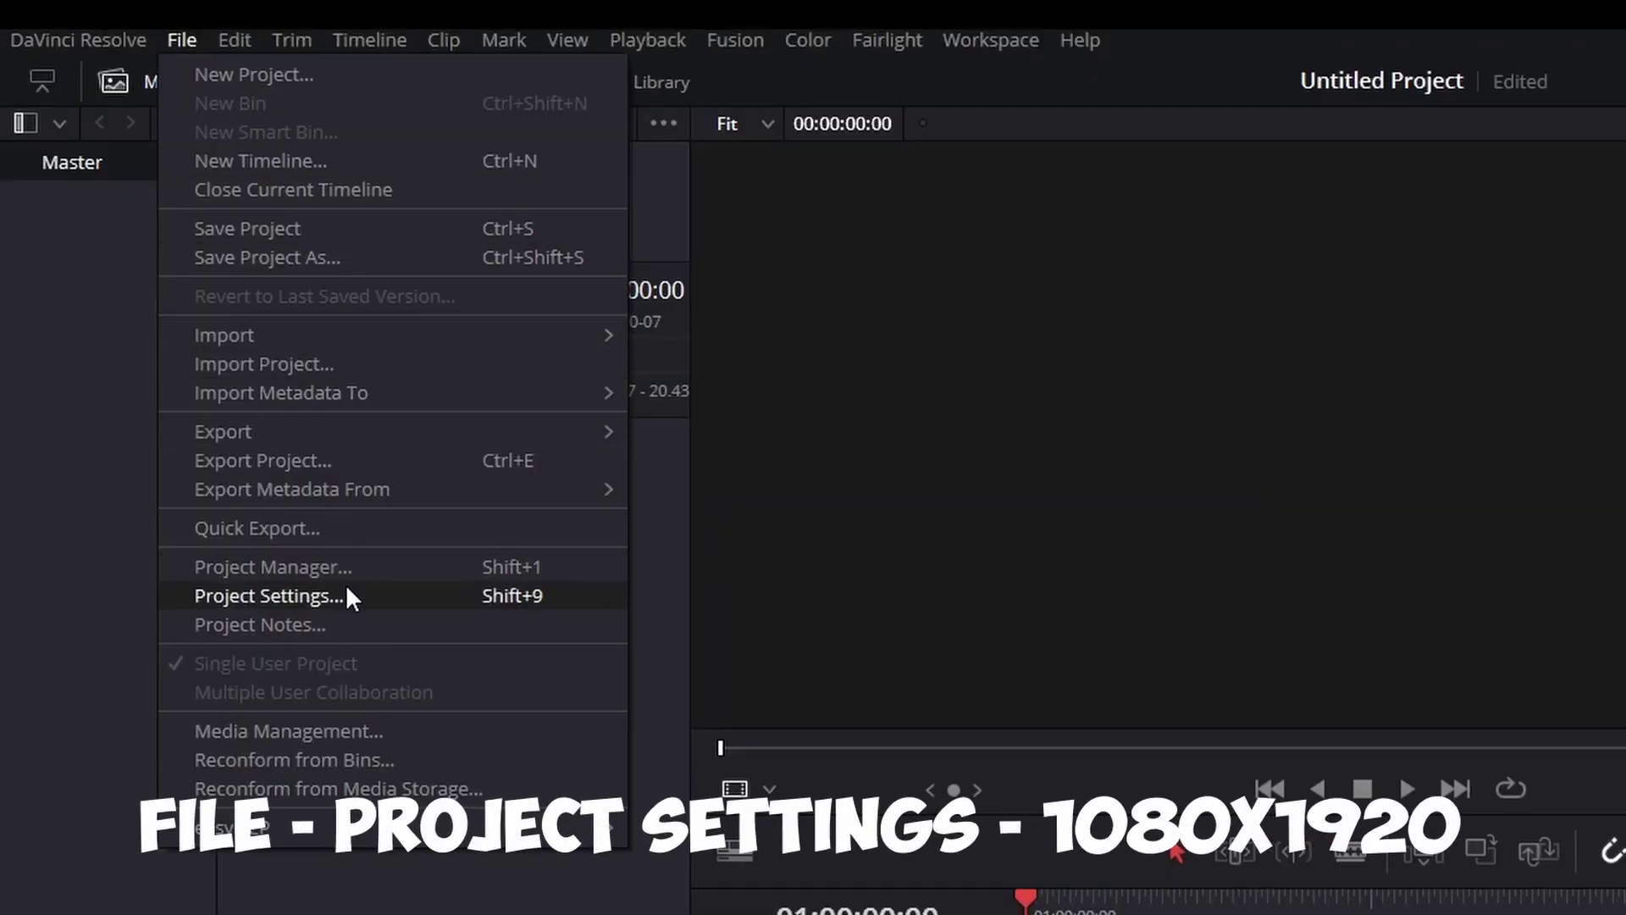
{"action": "left_click", "coordinate": [346, 590]}
{"action": "left_click", "coordinate": [816, 221]}
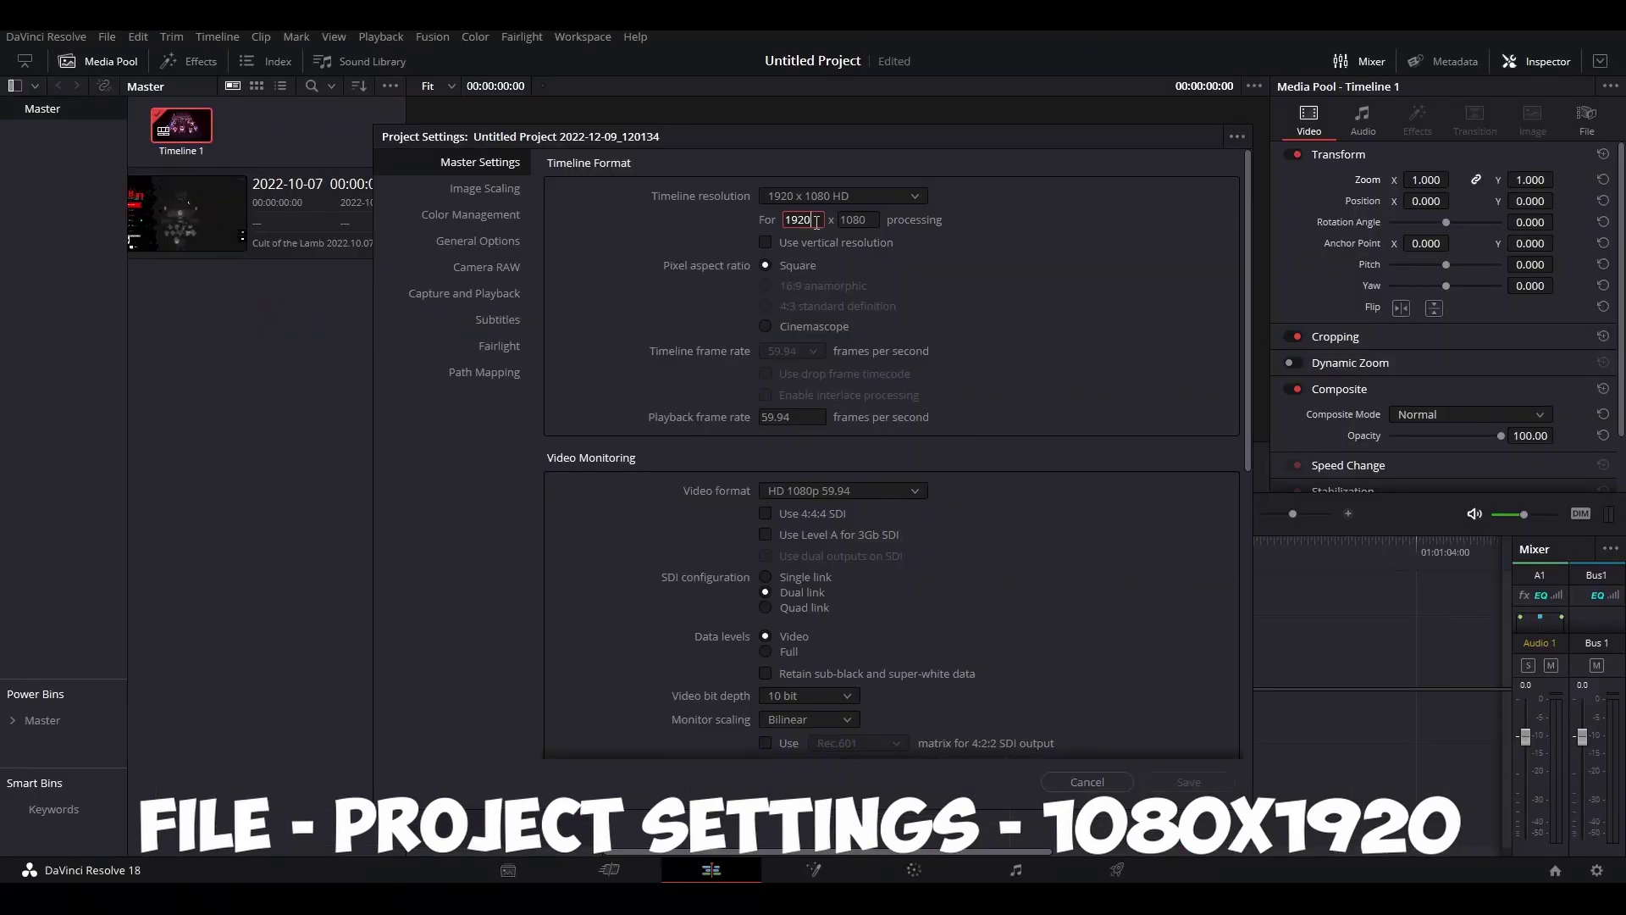
{"action": "key", "text": "BackSpace"}
{"action": "key", "text": "BackSpace"}
{"action": "key", "text": "BackSpace"}
{"action": "key", "text": "BackSpace"}
{"action": "type", "text": "1080"}
{"action": "key", "text": "Tab"}
{"action": "type", "text": "1920"}
{"action": "left_click", "coordinate": [1194, 777]}
{"action": "left_click", "coordinate": [646, 636]}
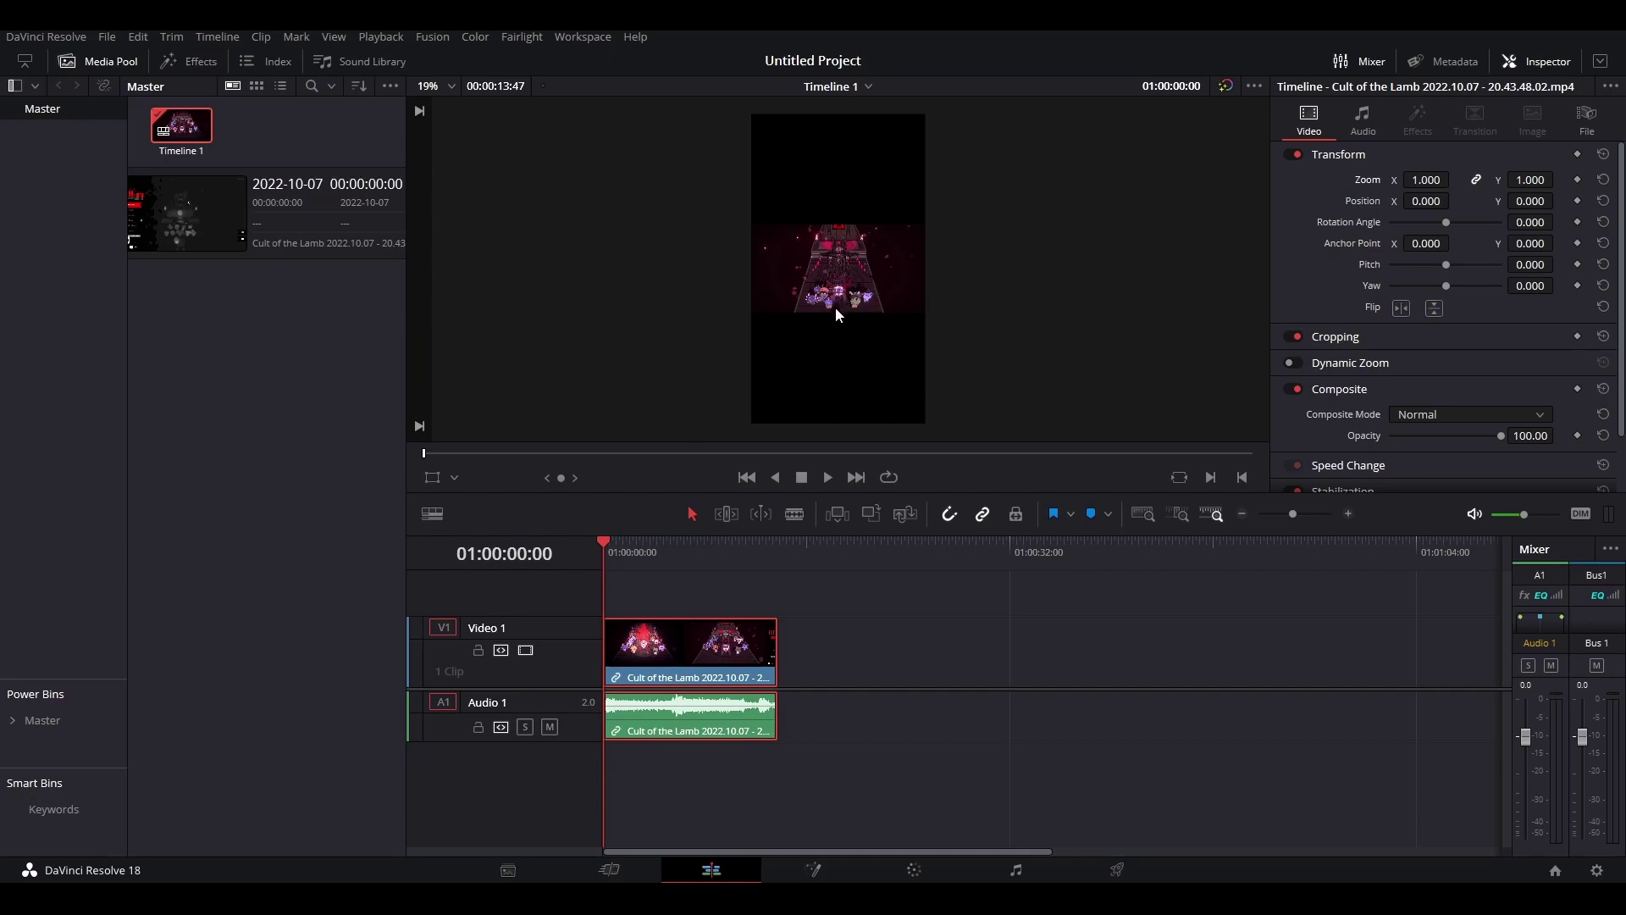
{"action": "left_click_drag", "start_coordinate": [606, 544], "coordinate": [633, 547]}
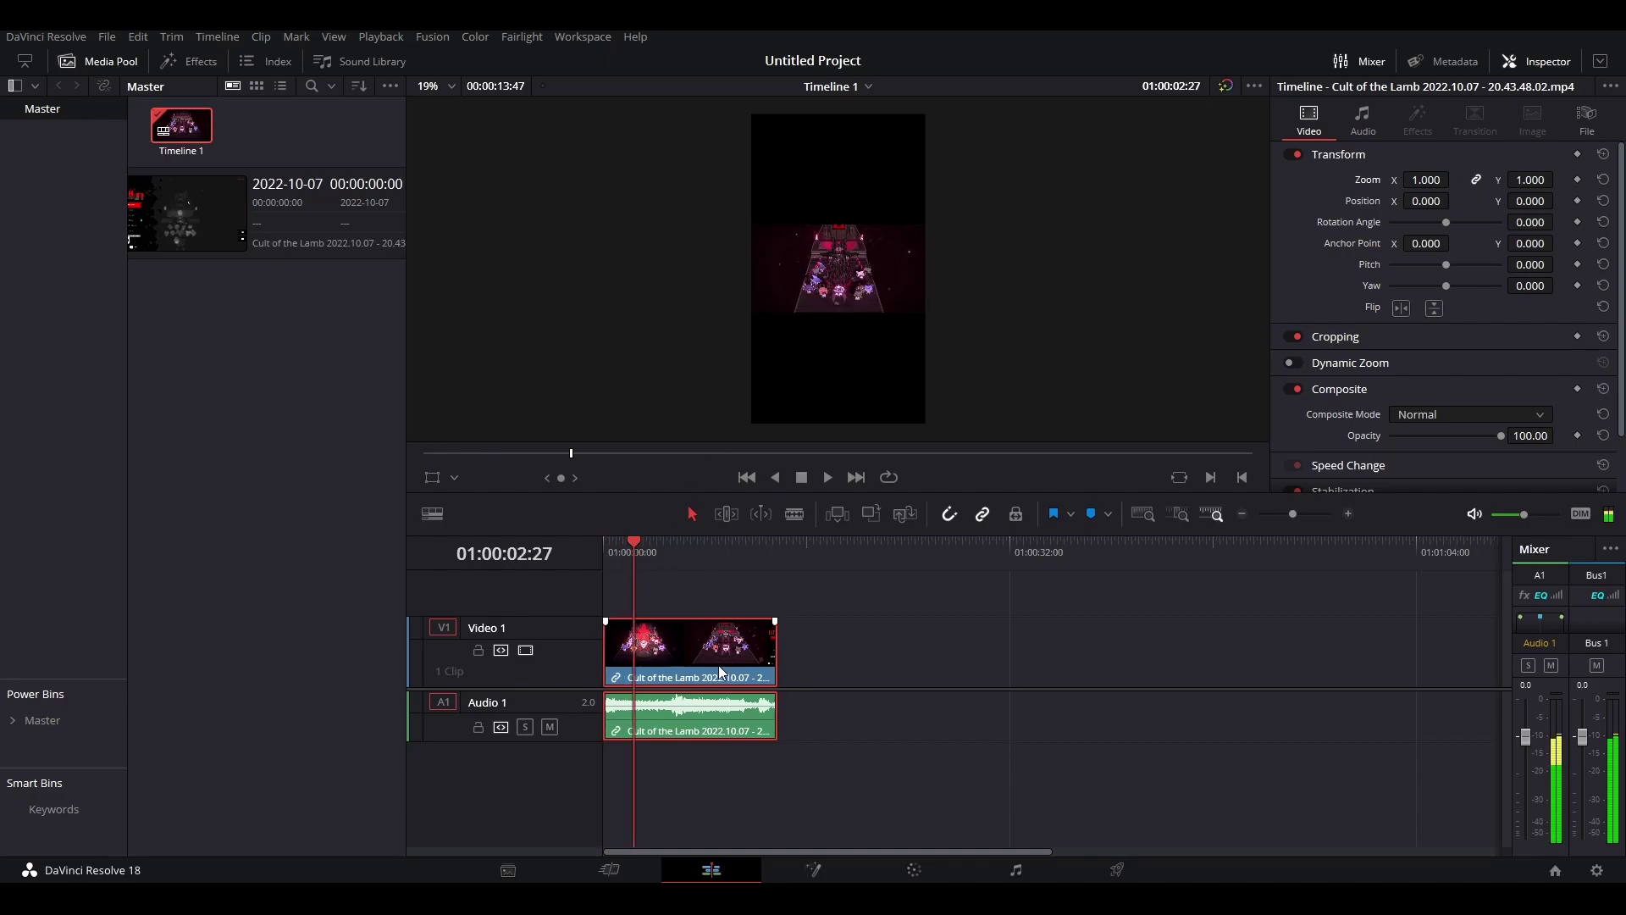
{"action": "left_click_drag", "start_coordinate": [1416, 179], "coordinate": [1453, 178]}
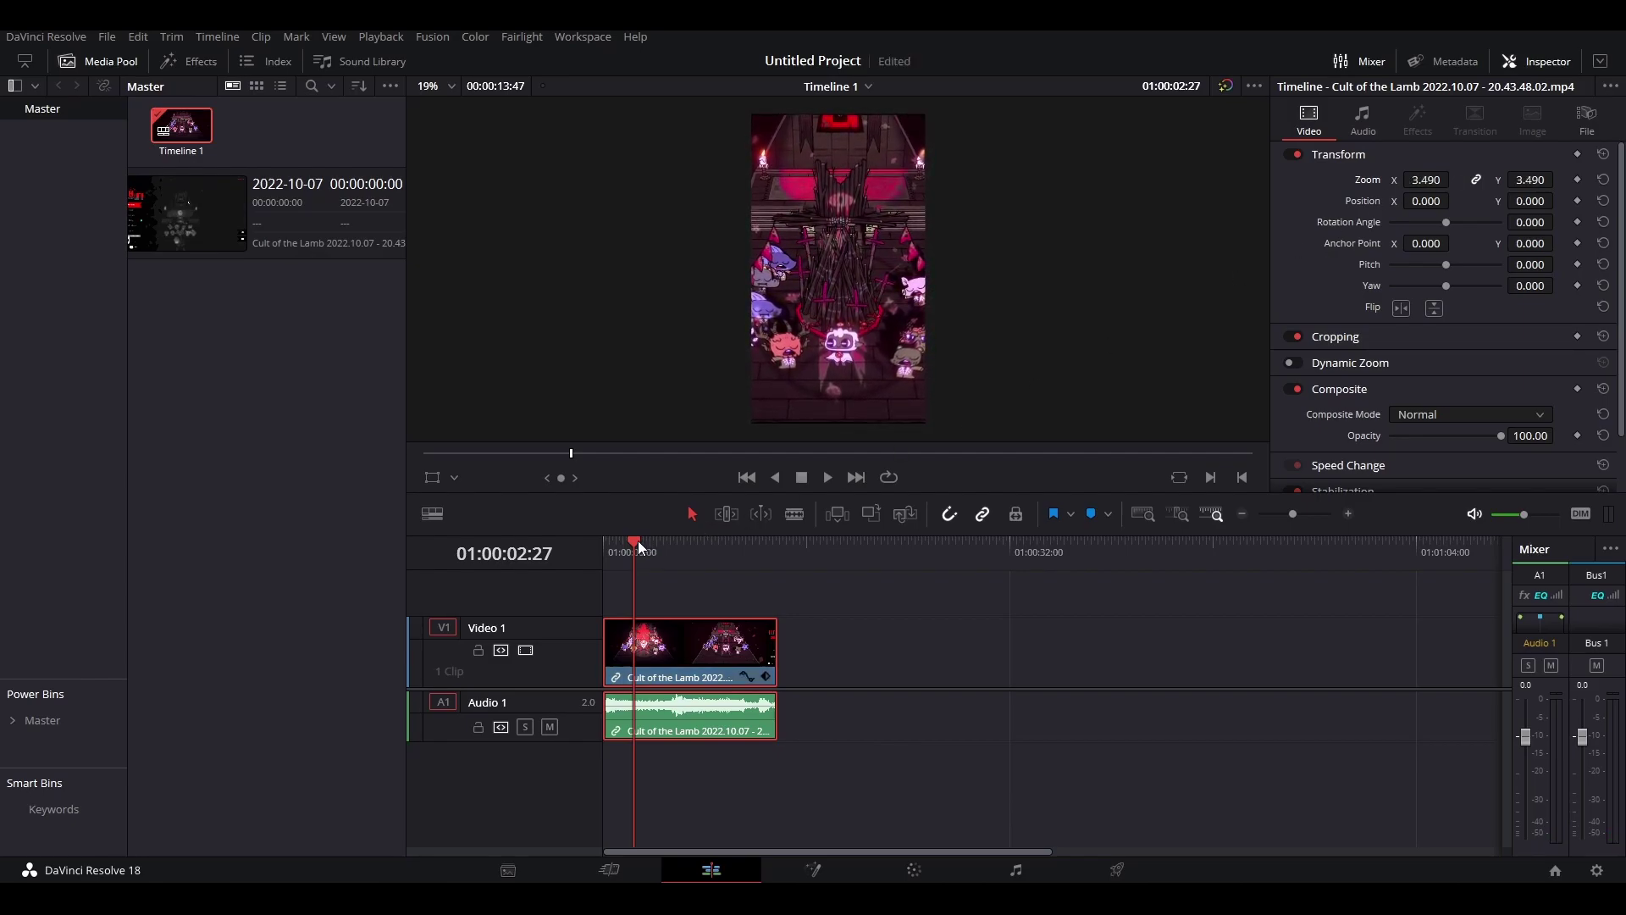
{"action": "mouse_move", "coordinate": [637, 540]}
{"action": "left_mouse_down"}
{"action": "mouse_move", "coordinate": [765, 556]}
{"action": "mouse_move", "coordinate": [631, 568]}
{"action": "left_mouse_up"}
{"action": "left_click", "coordinate": [619, 453]}
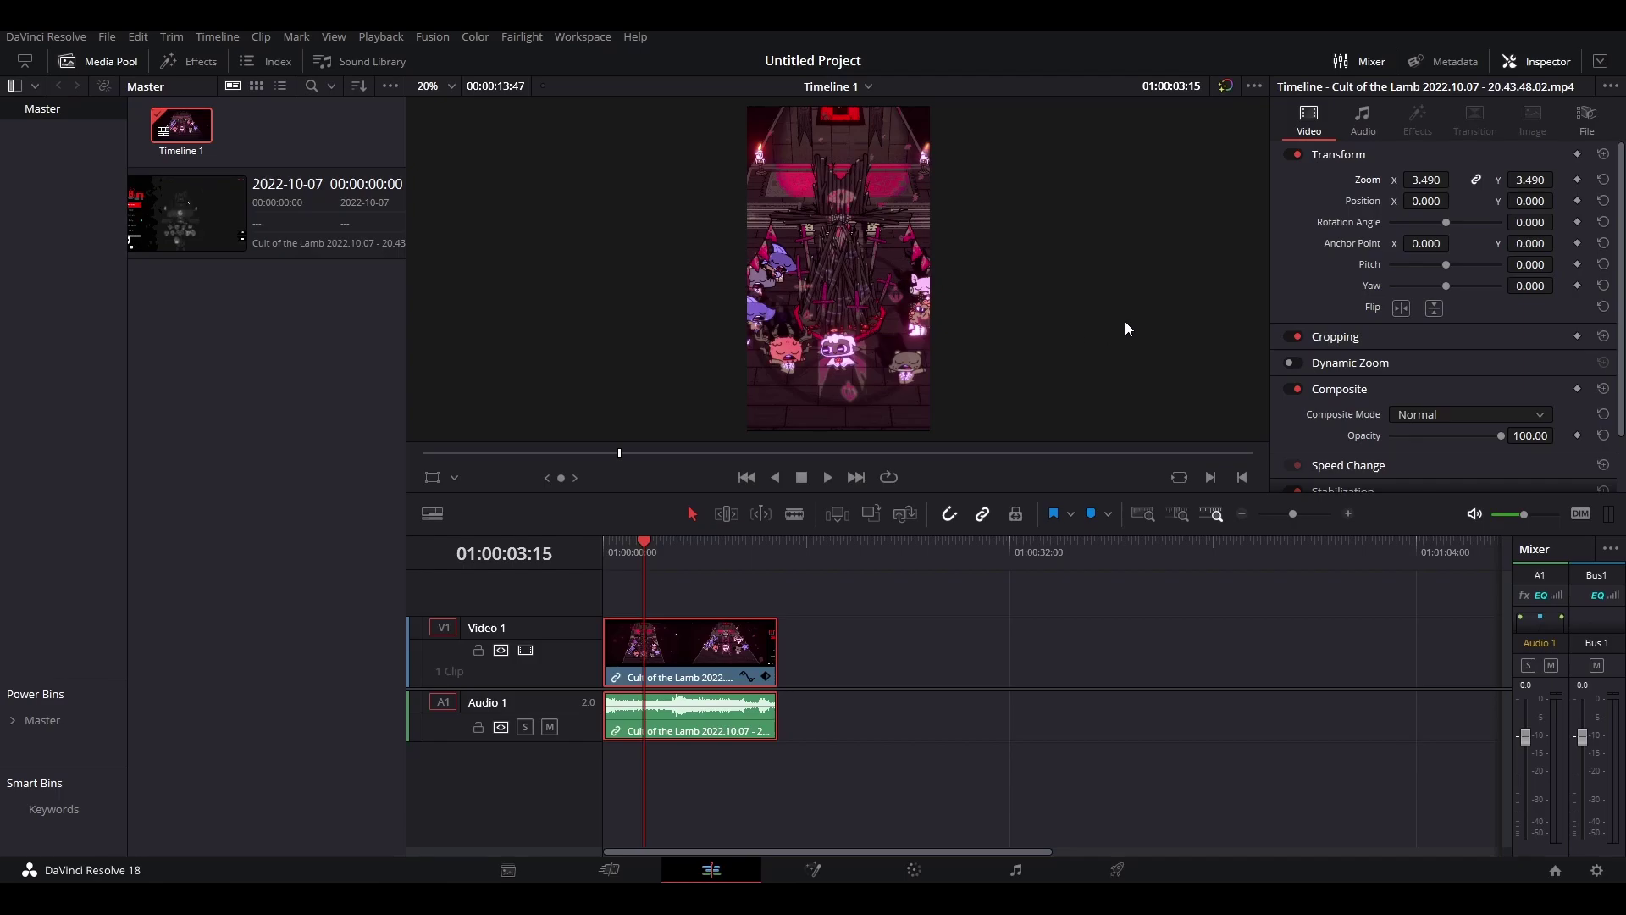
{"action": "key", "text": "ctrl+z"}
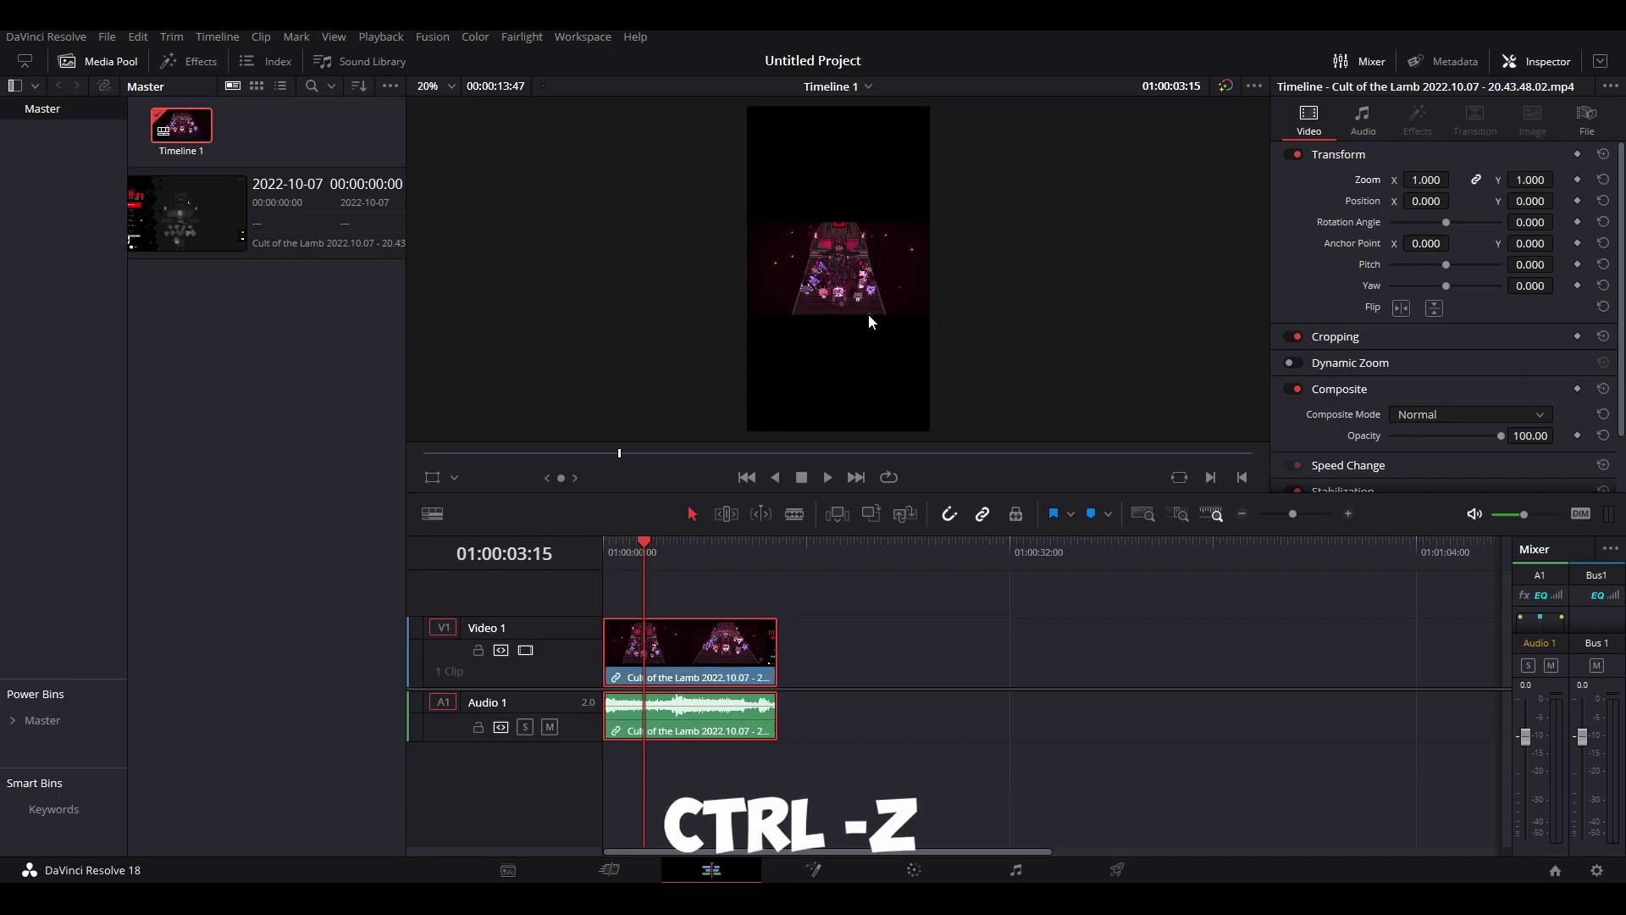
- Search effects for 'blan' and apply Blanking Fill to the Video 1 clip
{"action": "left_click", "coordinate": [202, 62]}
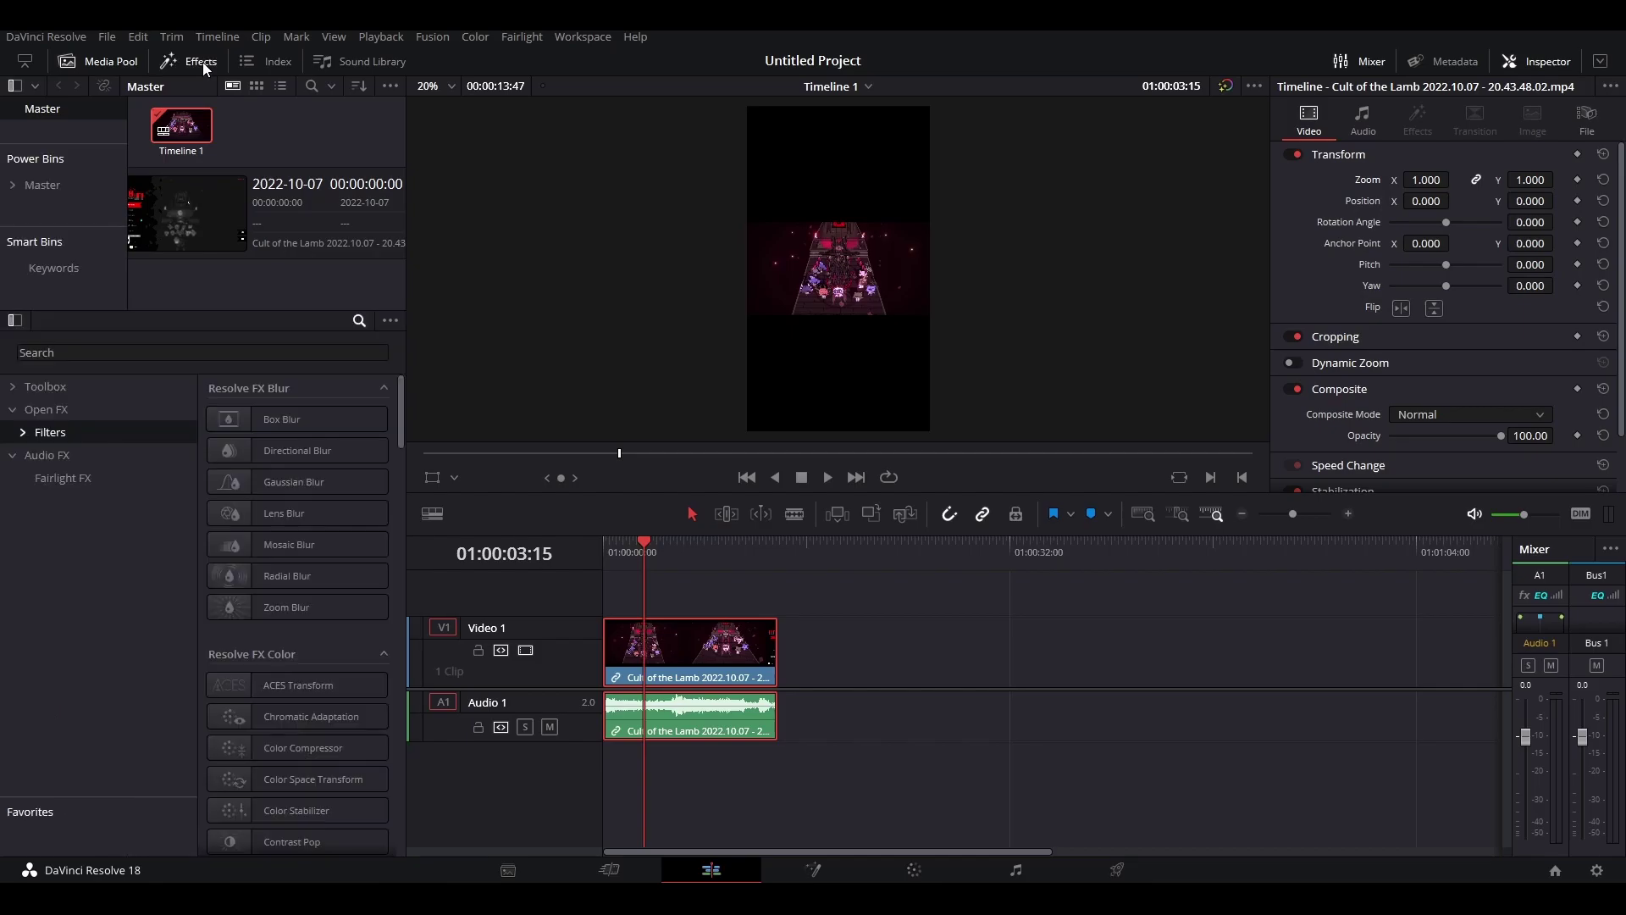
{"action": "left_click", "coordinate": [357, 322]}
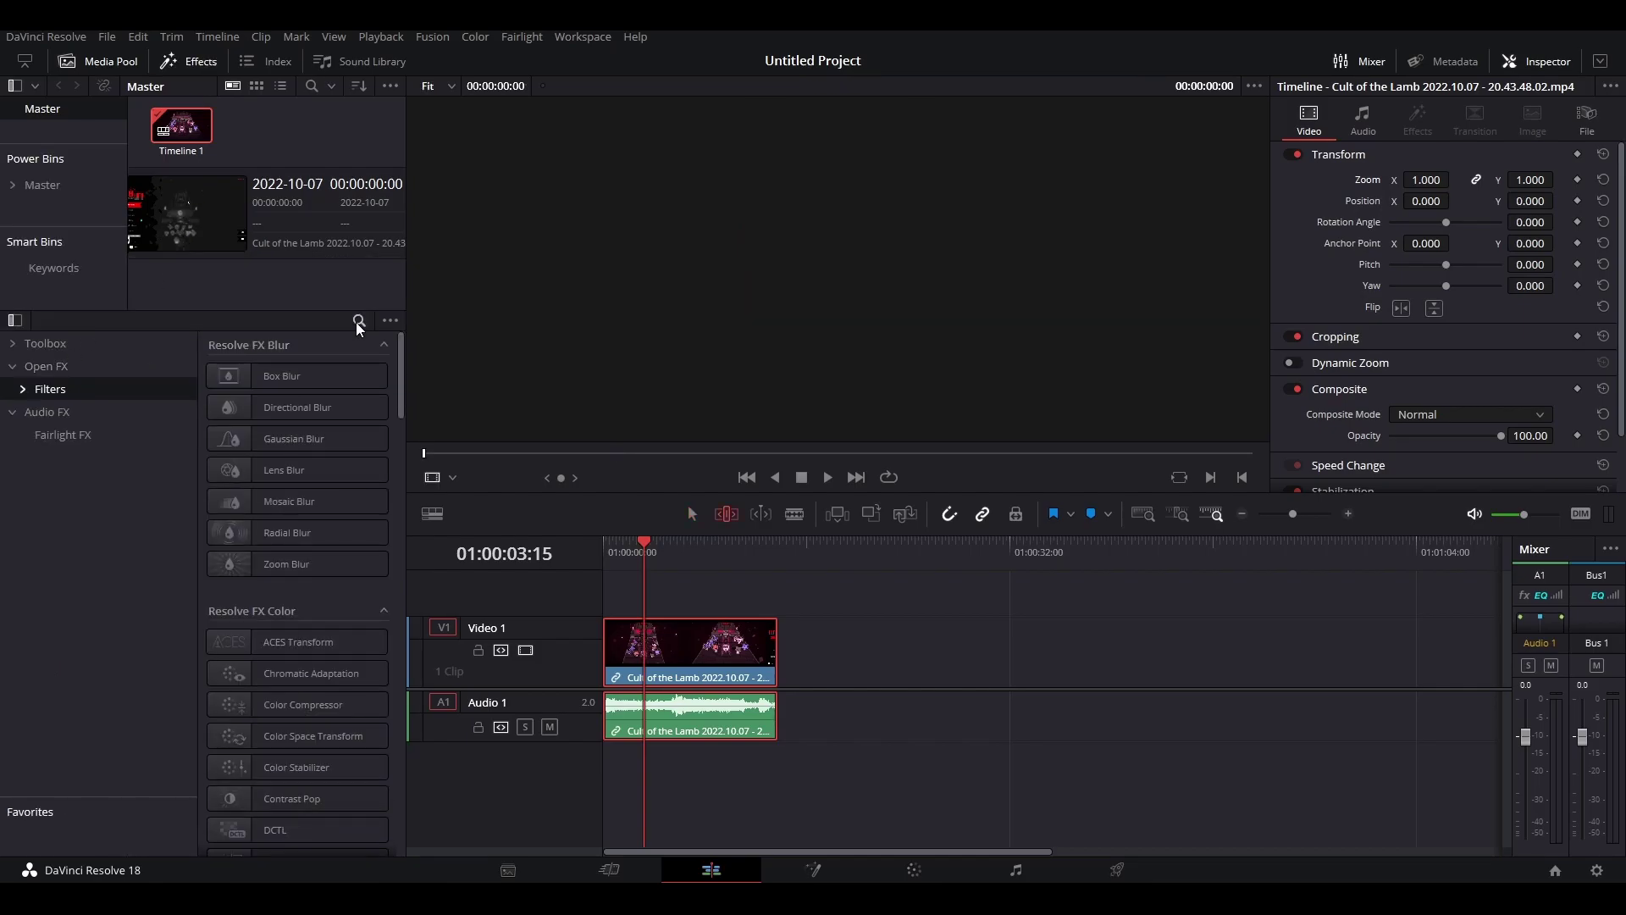
{"action": "left_click", "coordinate": [357, 324]}
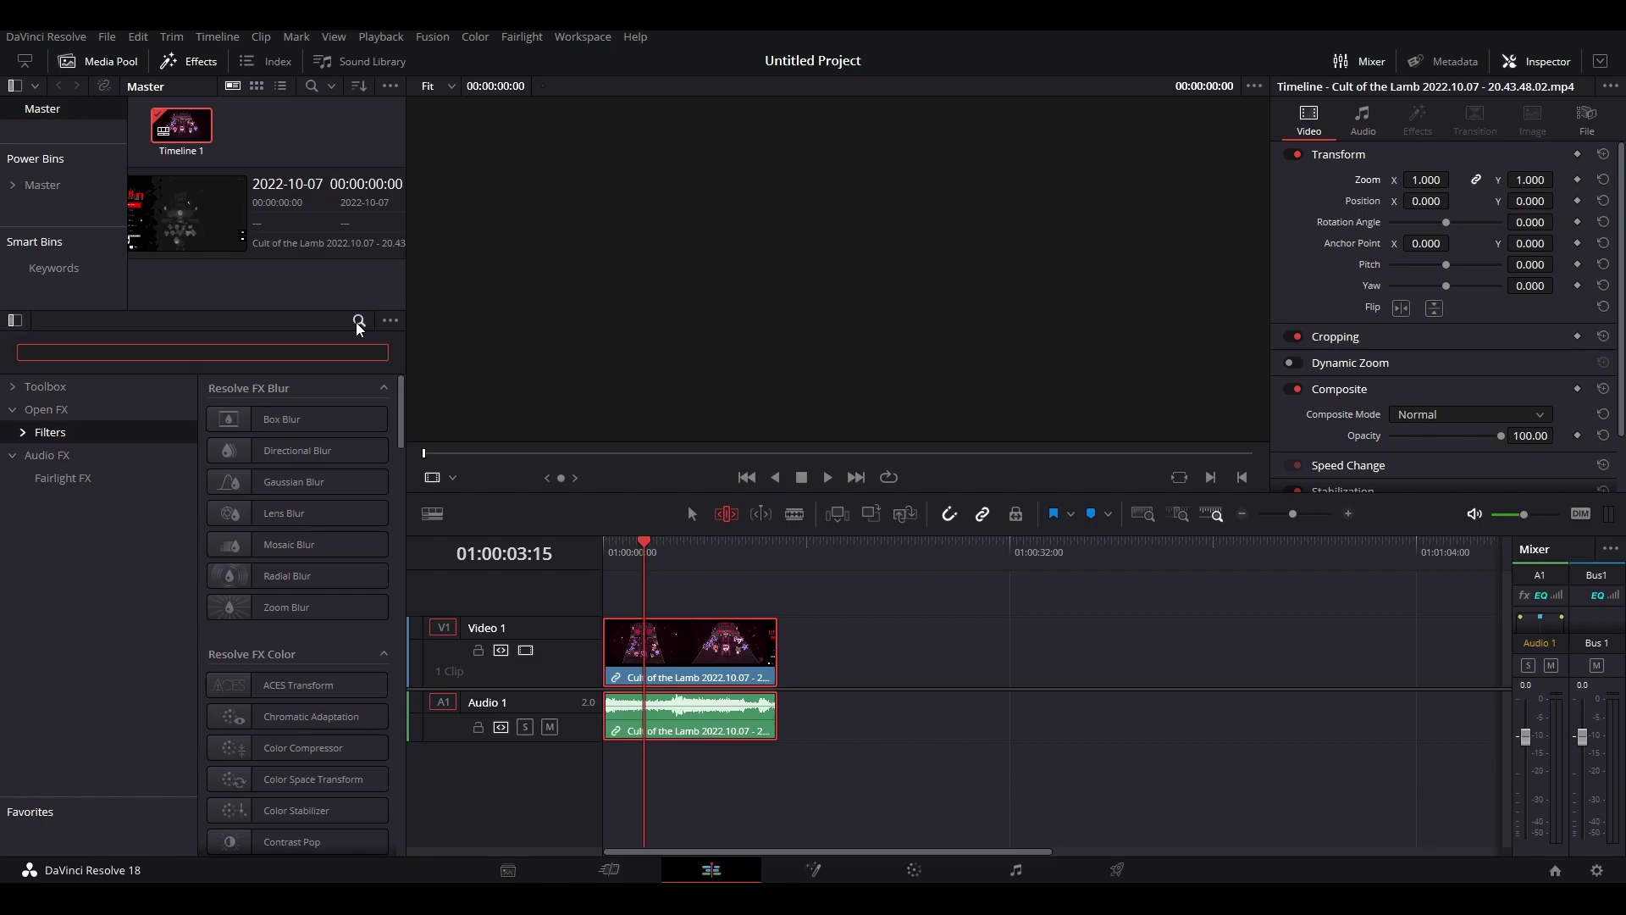
{"action": "type", "text": "blan"}
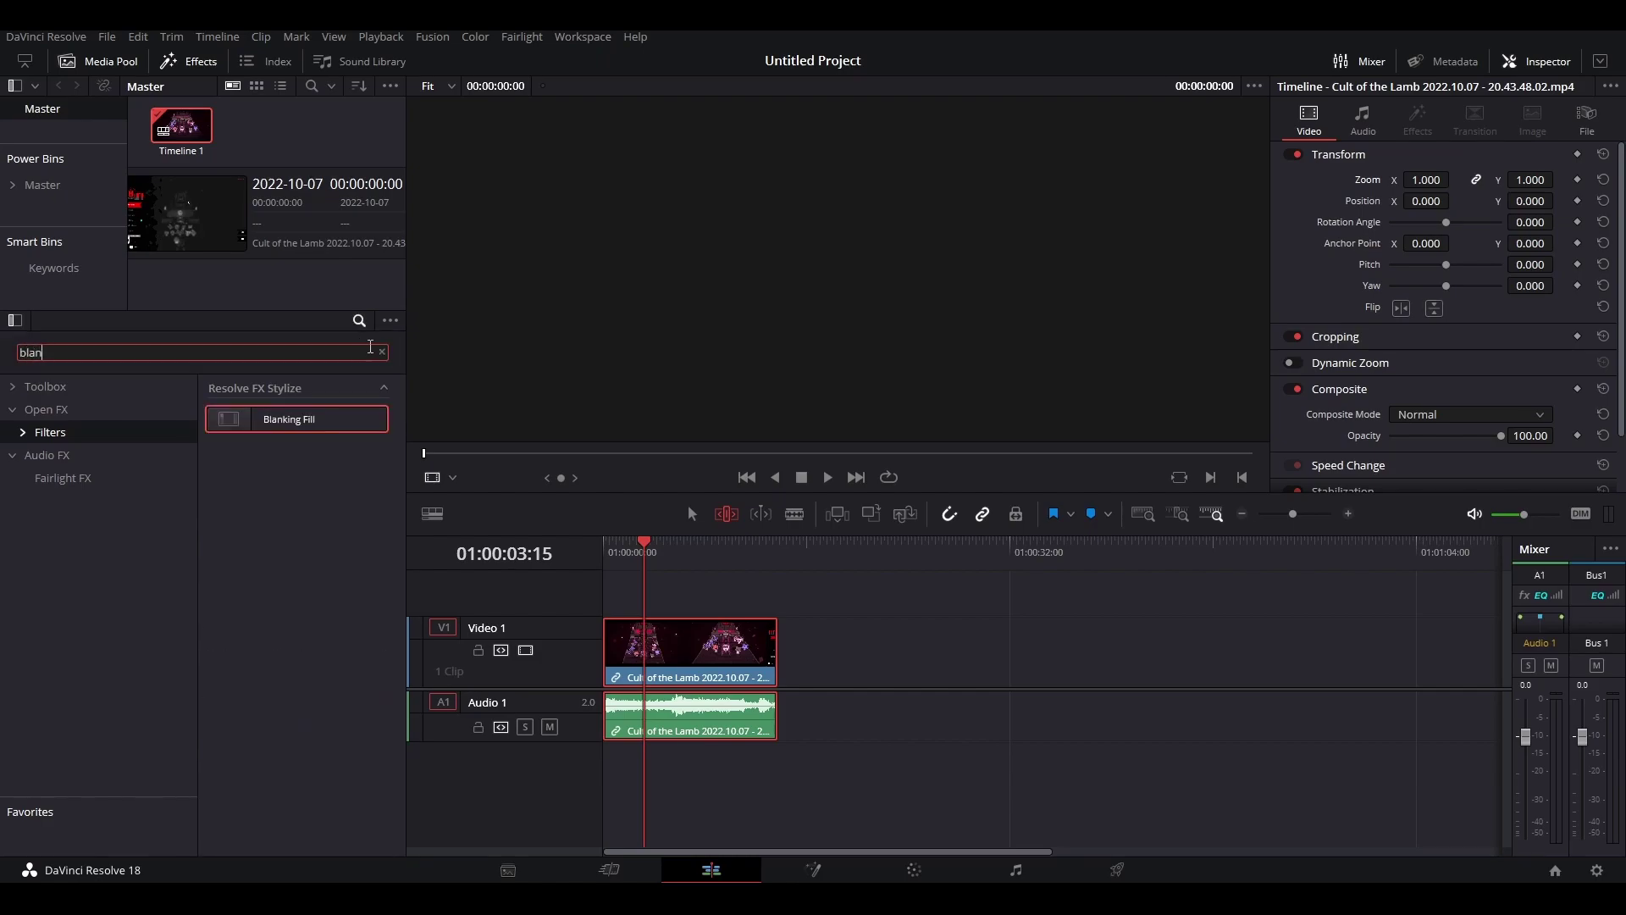
{"action": "left_click_drag", "start_coordinate": [302, 420], "coordinate": [720, 654]}
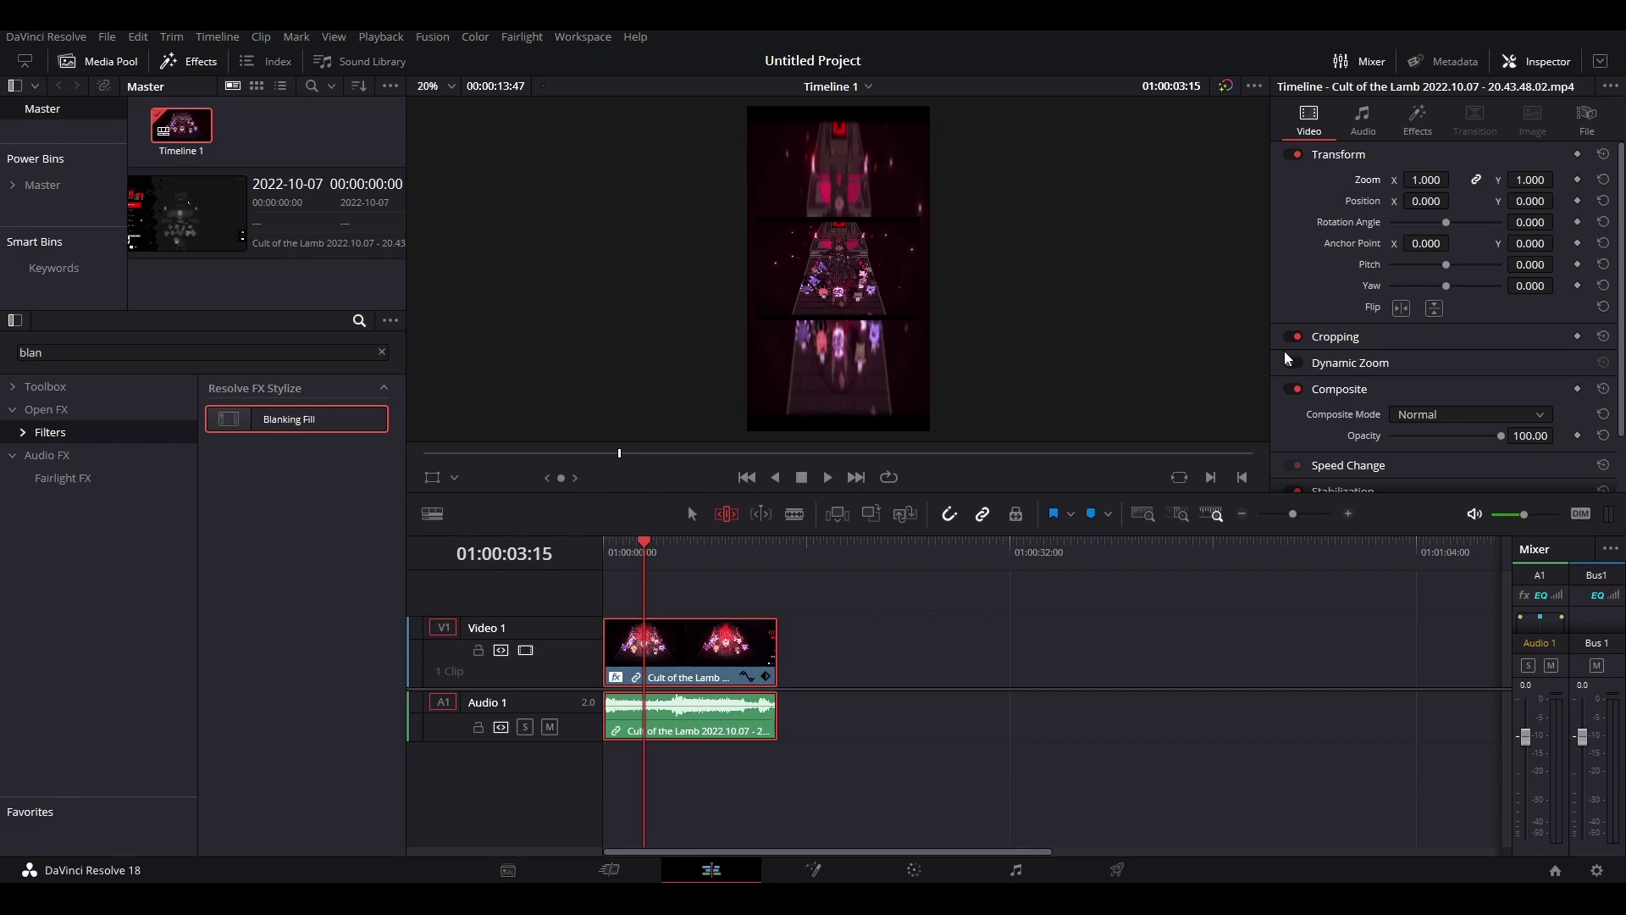
- Set the Blanking Fill Source crop to 0 to remove side cropping
{"action": "left_click", "coordinate": [1425, 129]}
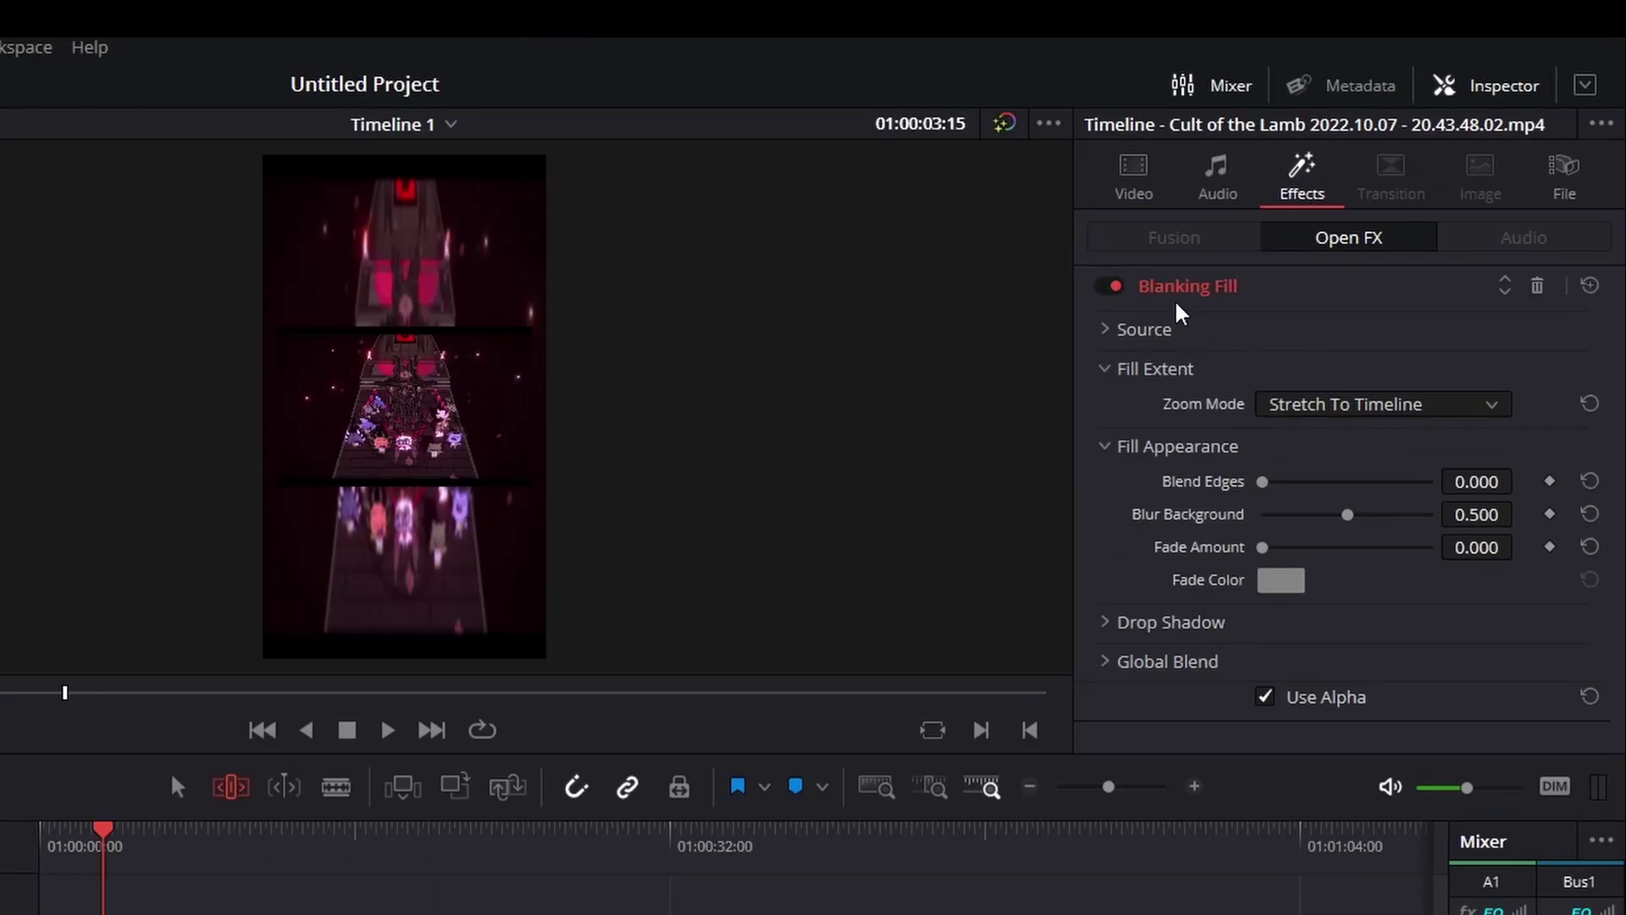
{"action": "left_click", "coordinate": [1108, 330]}
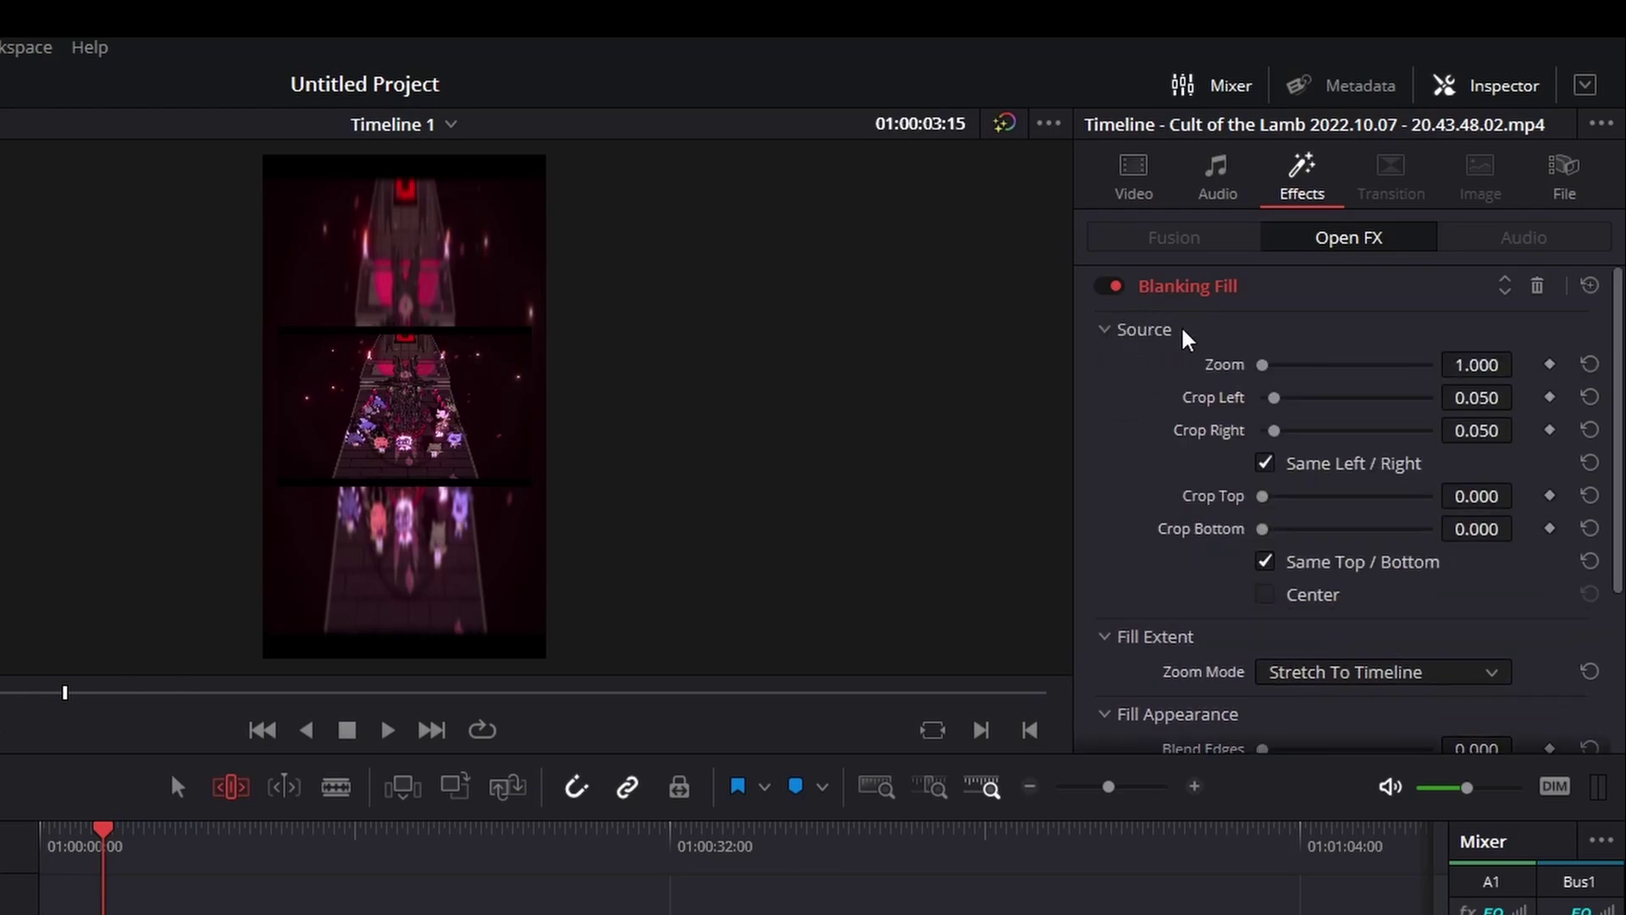
{"action": "left_click_drag", "start_coordinate": [1273, 398], "coordinate": [1260, 405]}
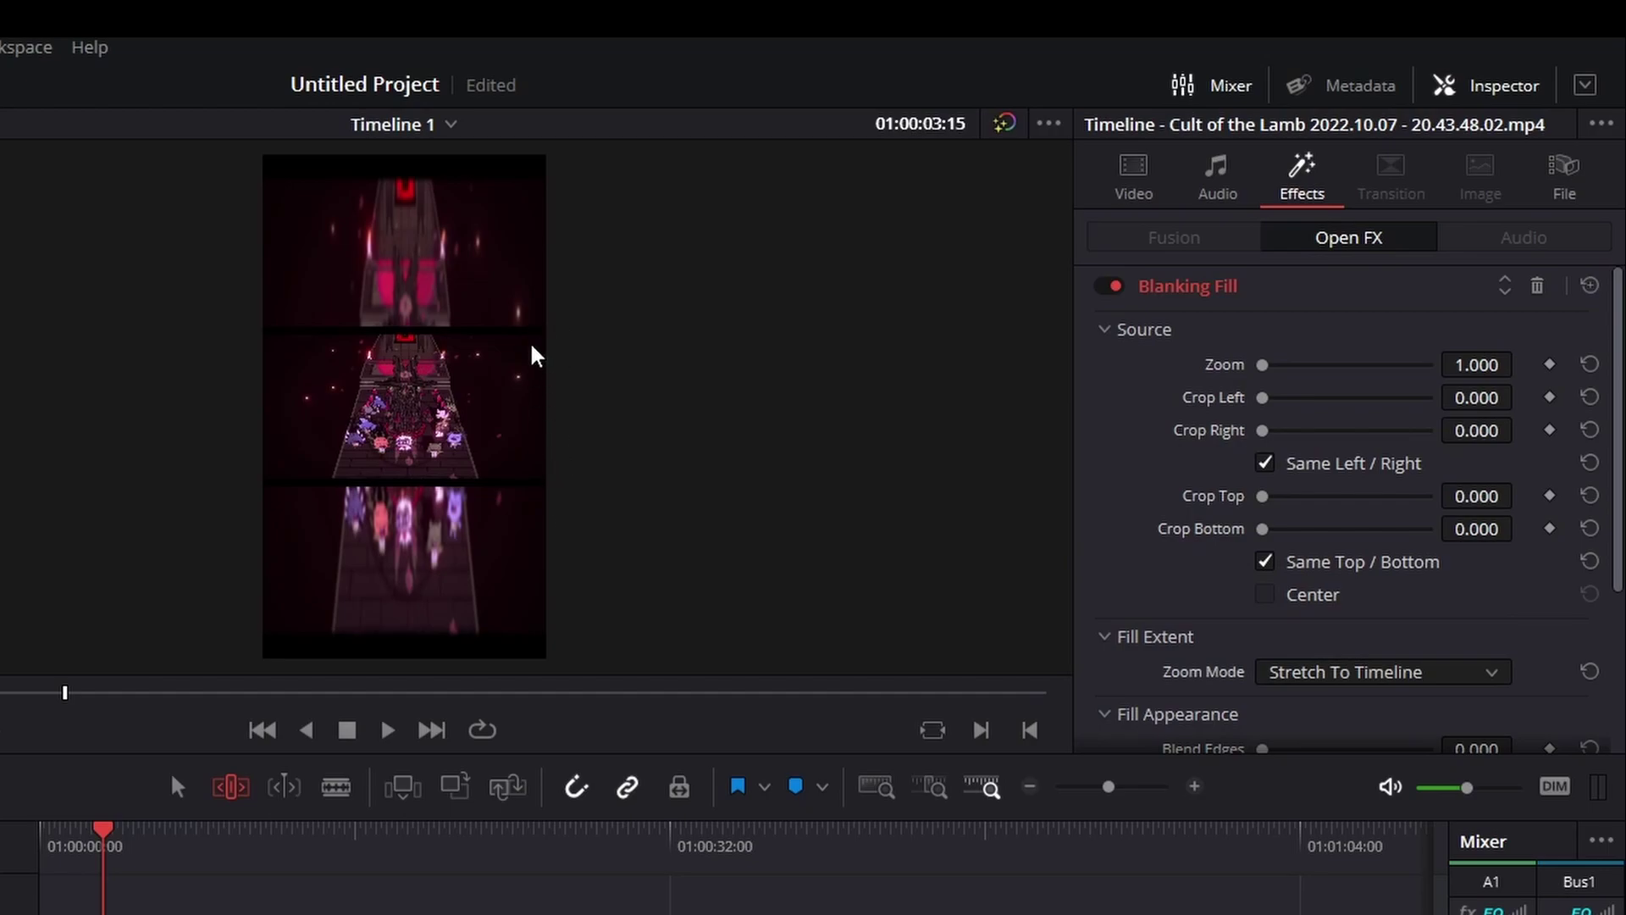
{"action": "left_click", "coordinate": [1110, 331]}
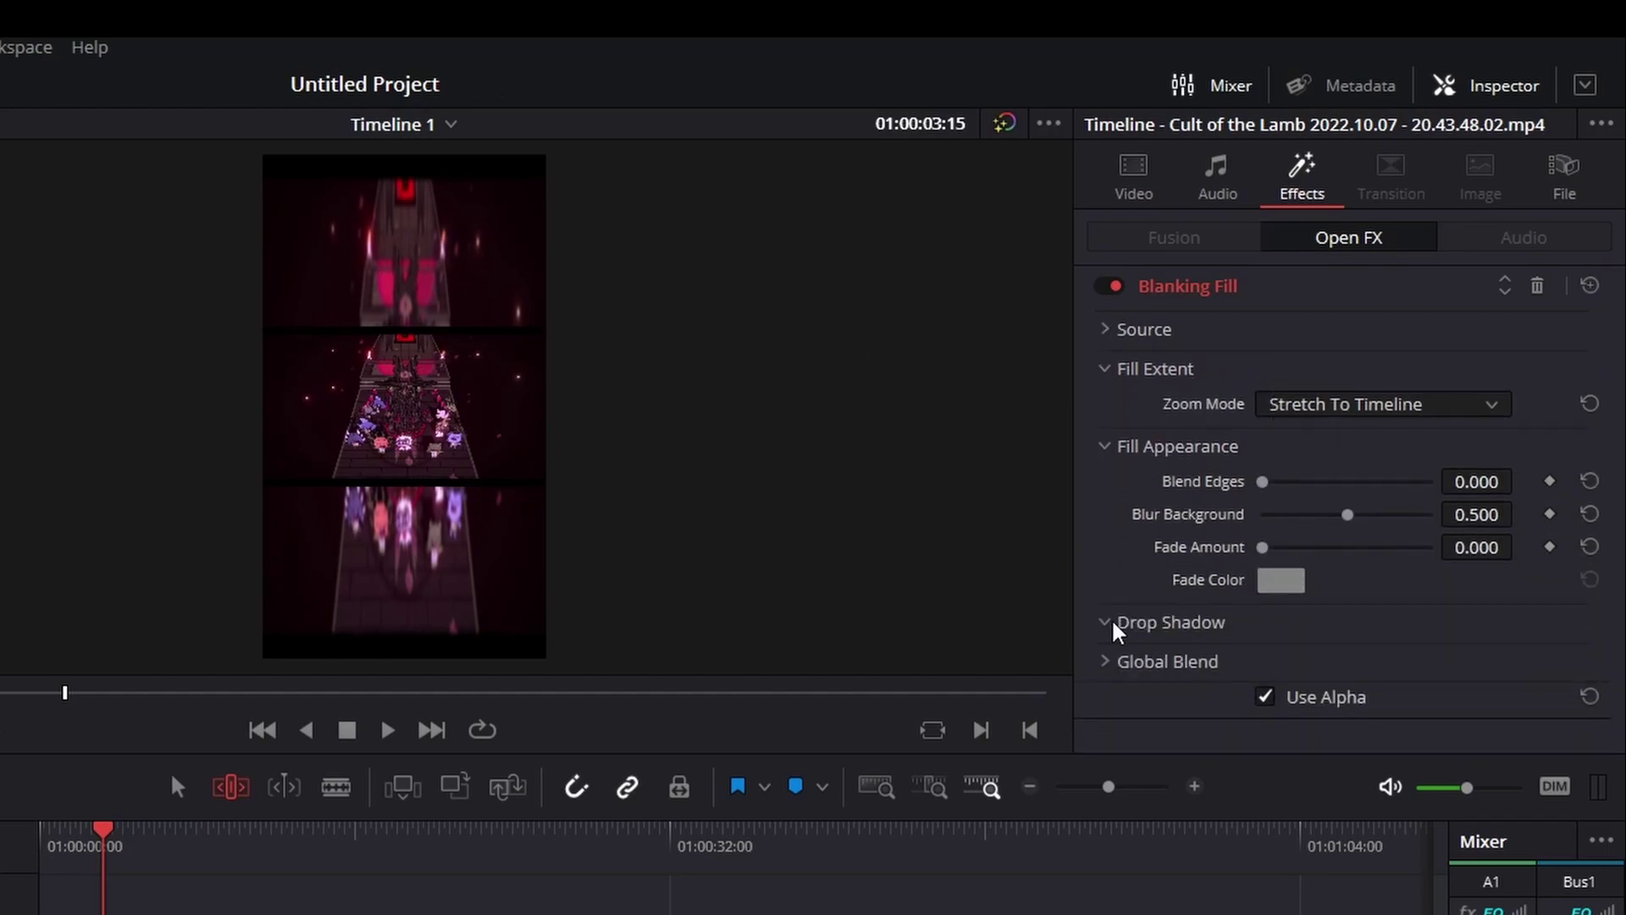
- Raise Blur Background to 0.783 and Blend Edges to 0.845
{"action": "left_click", "coordinate": [1114, 625]}
{"action": "scroll", "coordinate": [1359, 474], "scroll_direction": "down", "scroll_amount": 1}
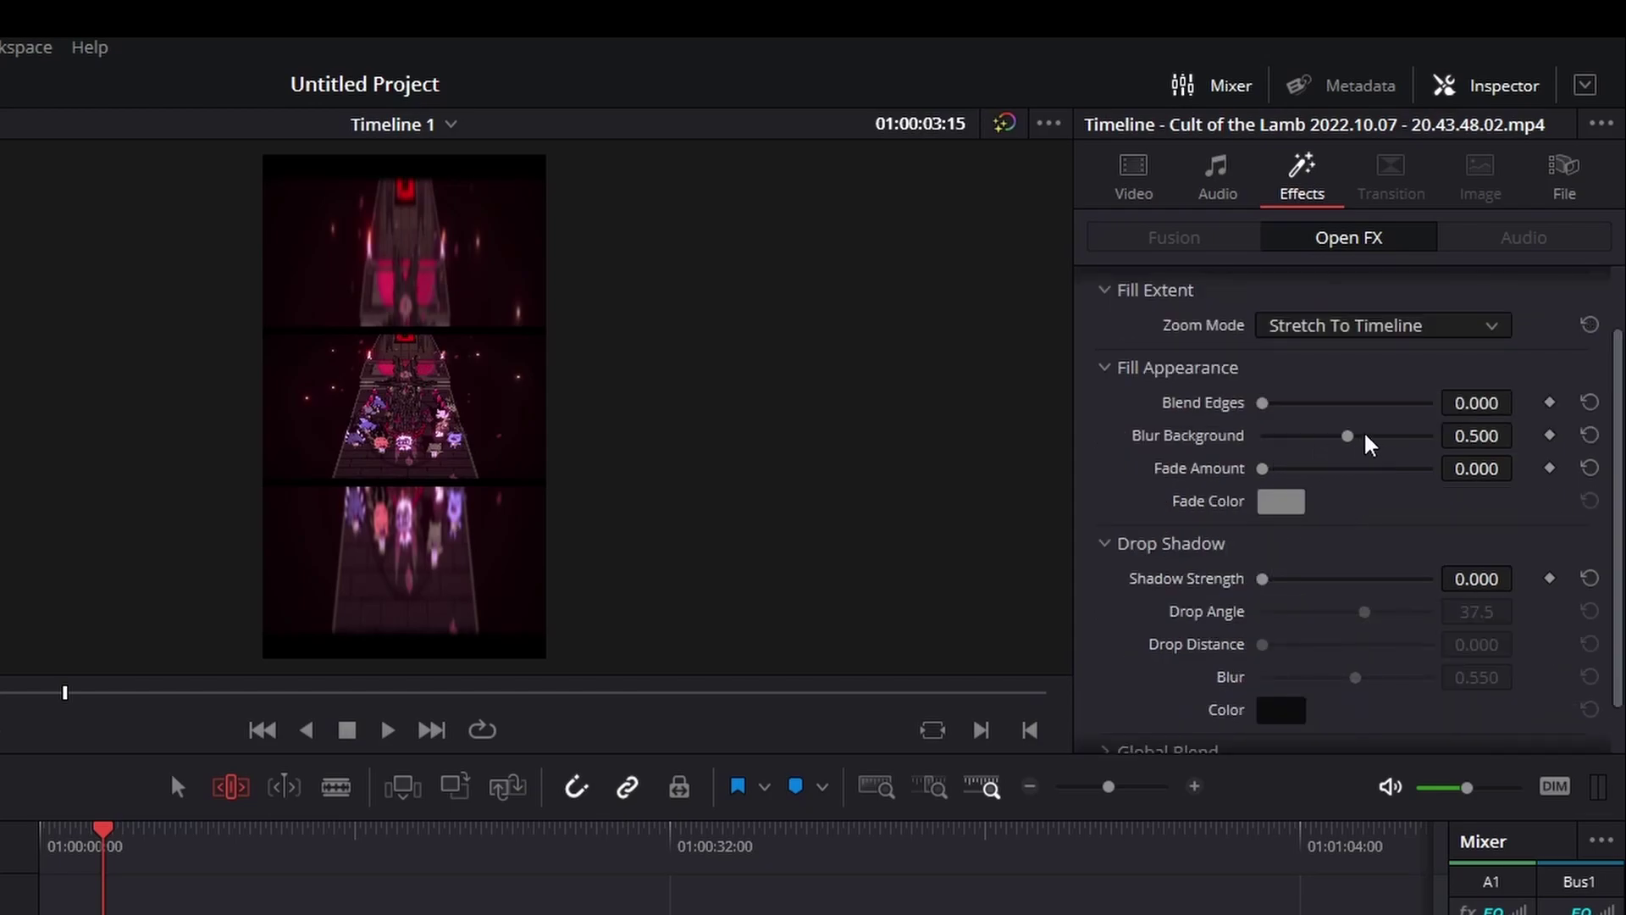
{"action": "left_click_drag", "start_coordinate": [1348, 435], "coordinate": [1399, 447]}
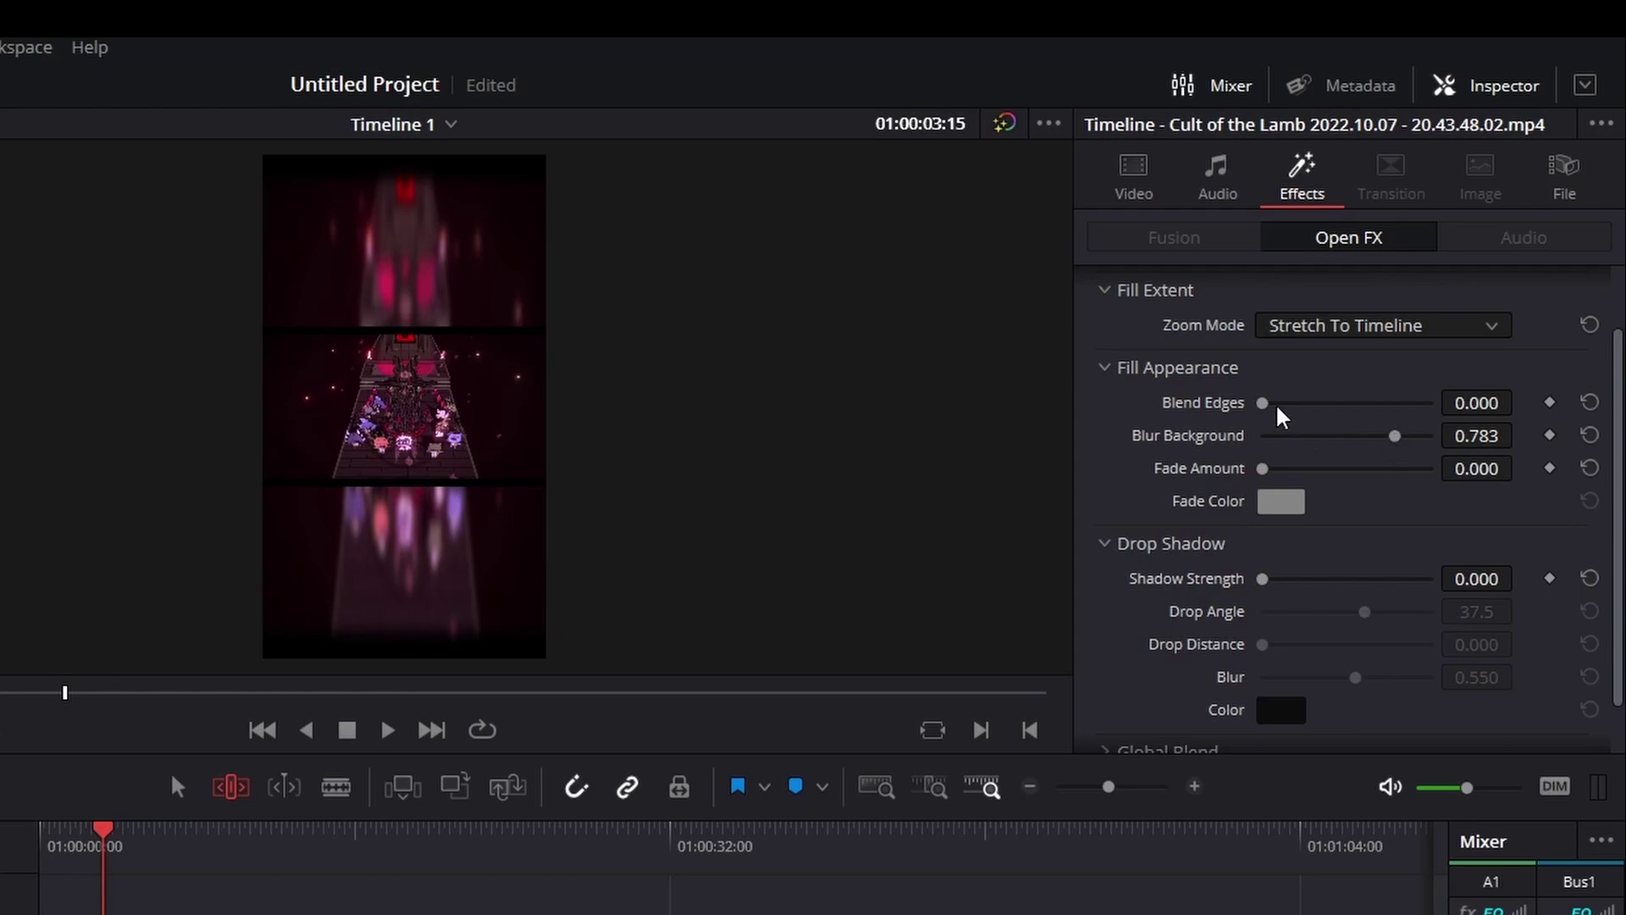
{"action": "left_click_drag", "start_coordinate": [1263, 406], "coordinate": [1408, 411]}
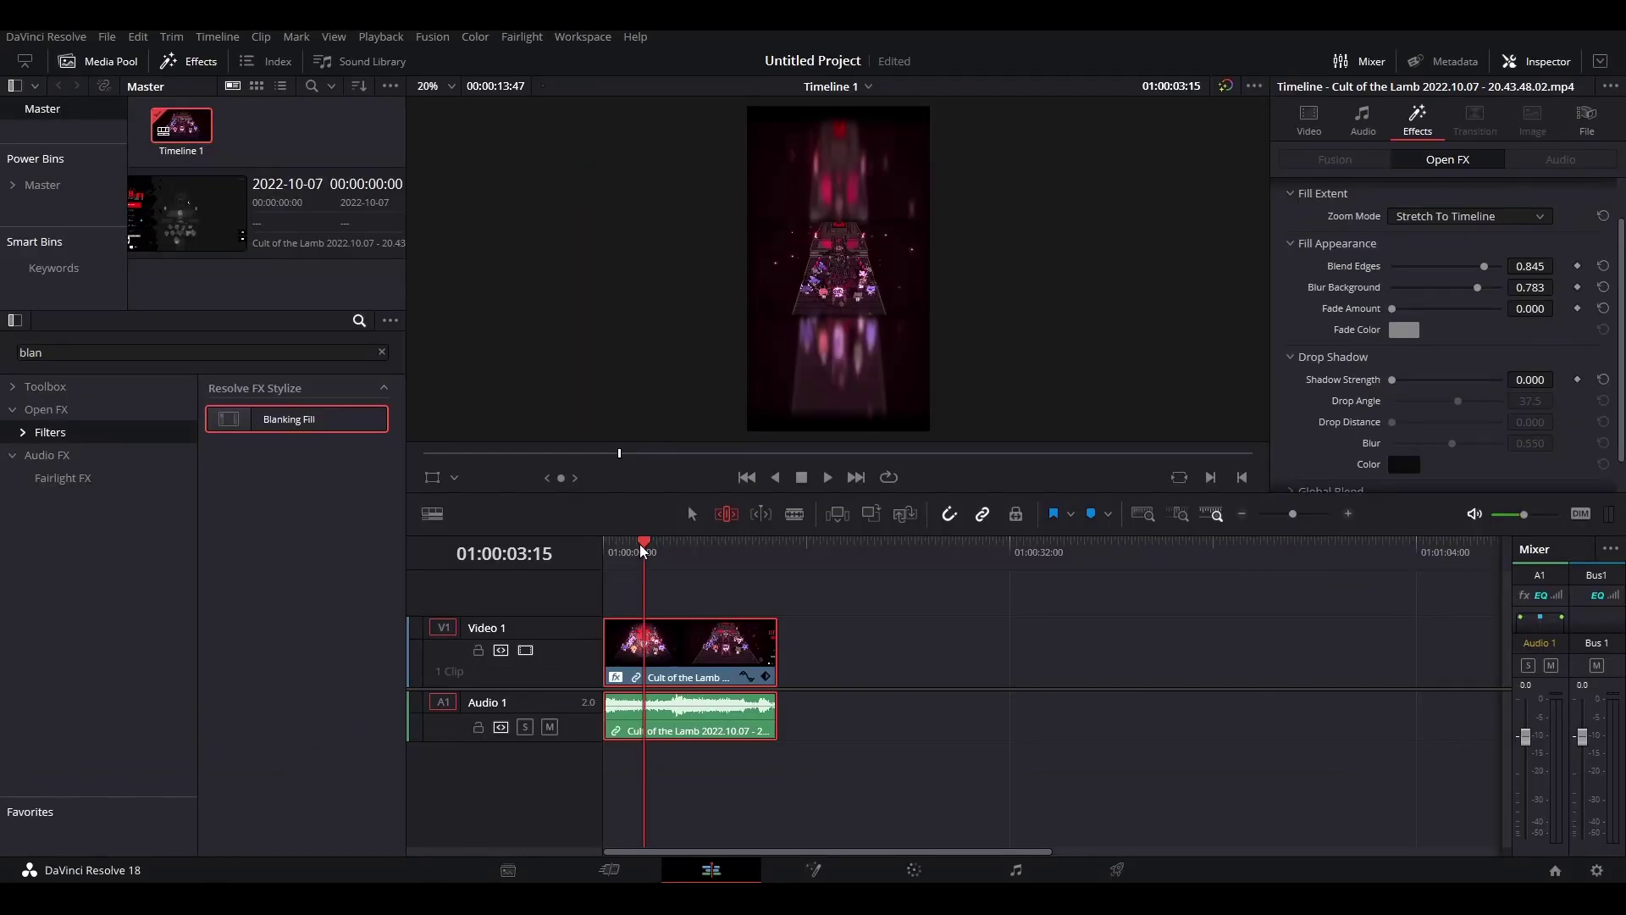
{"action": "mouse_move", "coordinate": [644, 552]}
{"action": "left_mouse_down"}
{"action": "mouse_move", "coordinate": [726, 551]}
{"action": "mouse_move", "coordinate": [660, 551]}
{"action": "left_mouse_up"}
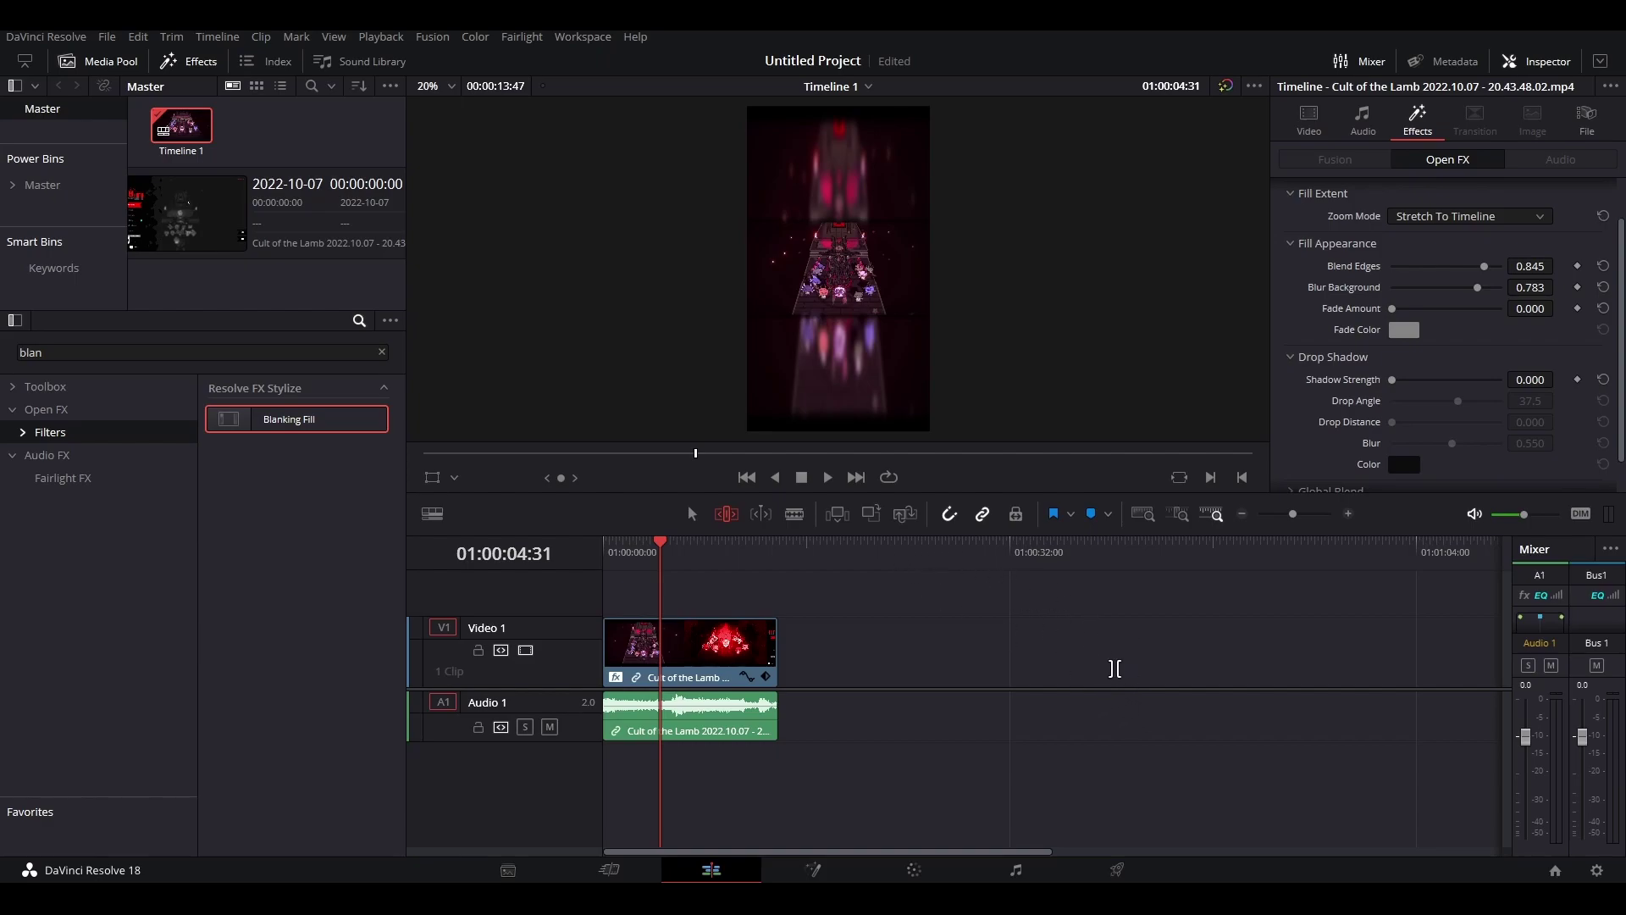
- Render Timeline 1 to cliptest as MP4 H.264, restricted to 80000 Kb/s
{"action": "left_click", "coordinate": [1118, 872]}
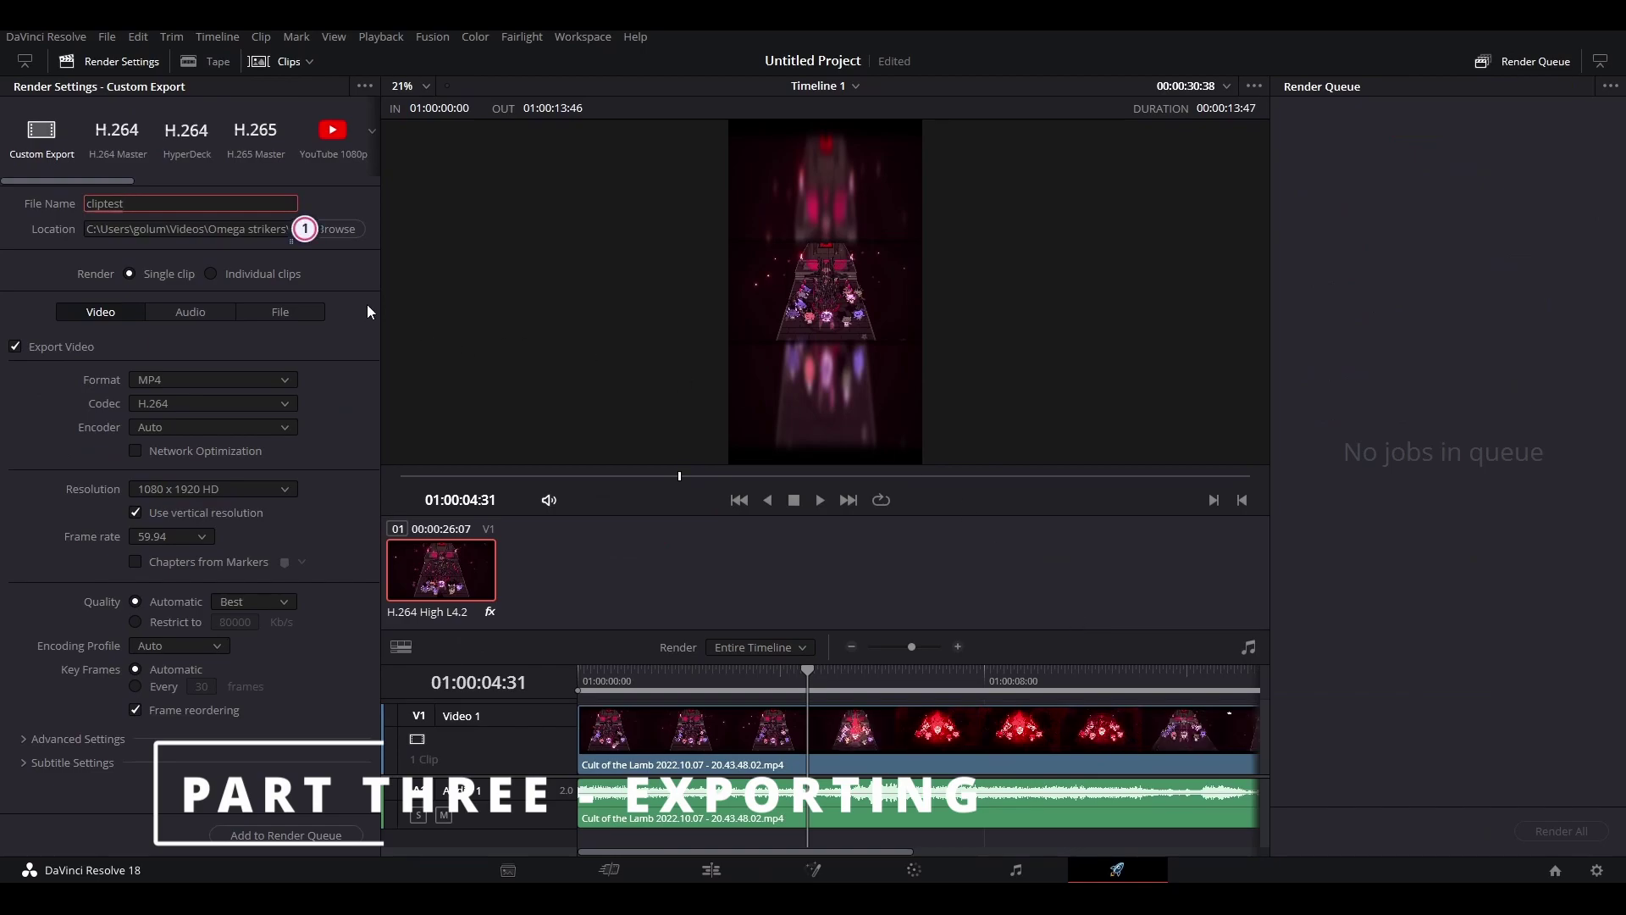
{"action": "left_click", "coordinate": [273, 376]}
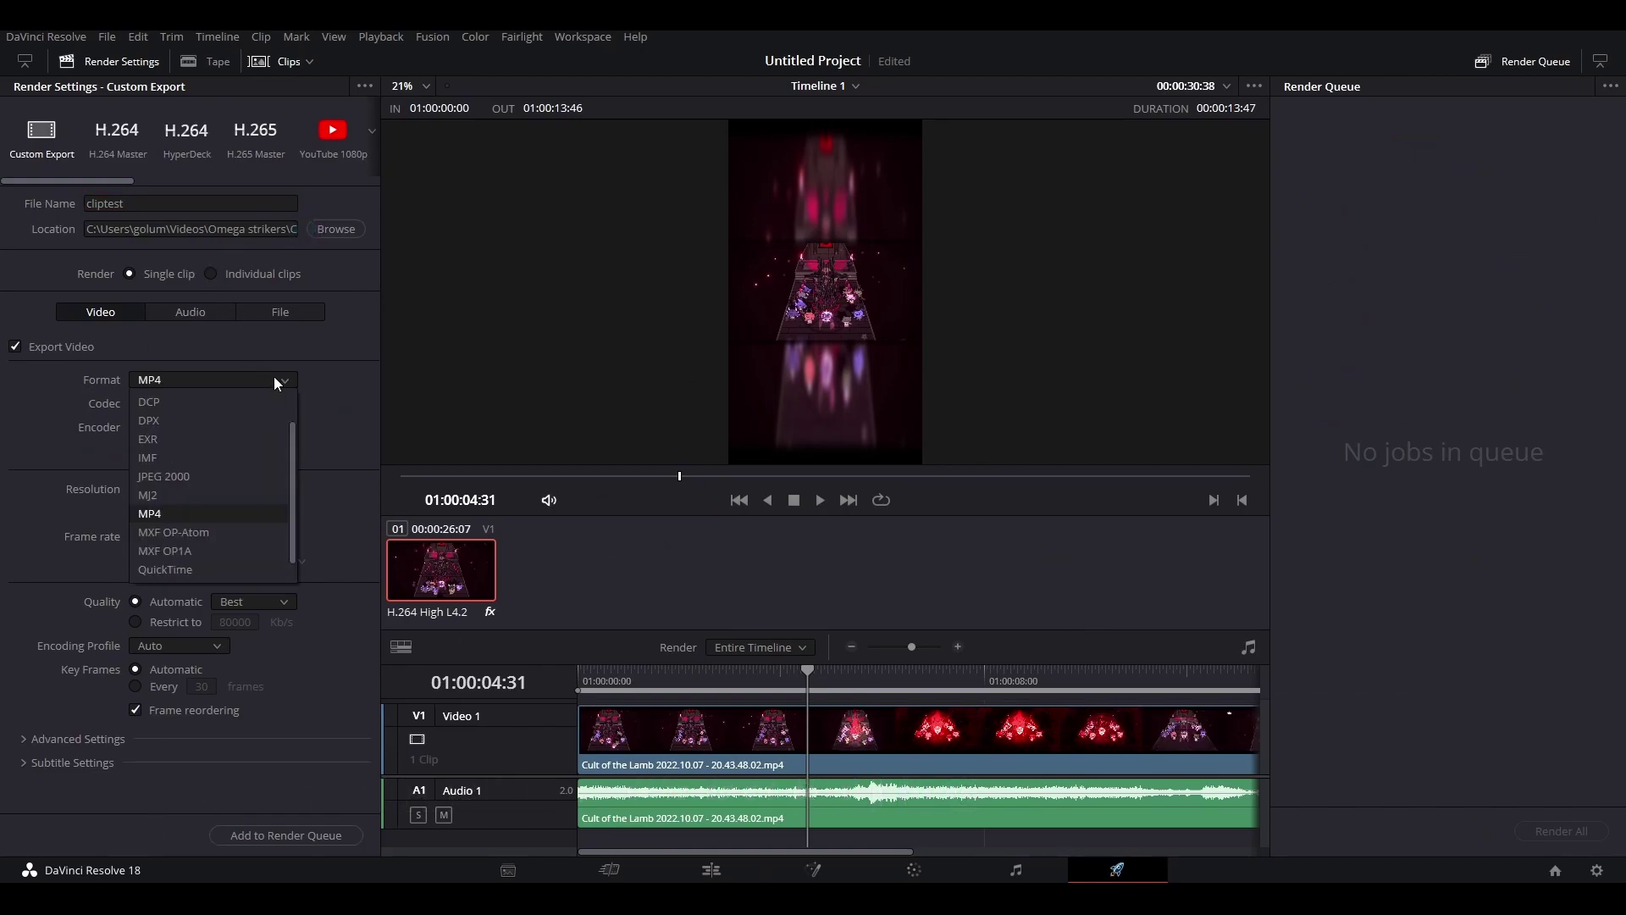
{"action": "left_click", "coordinate": [221, 513]}
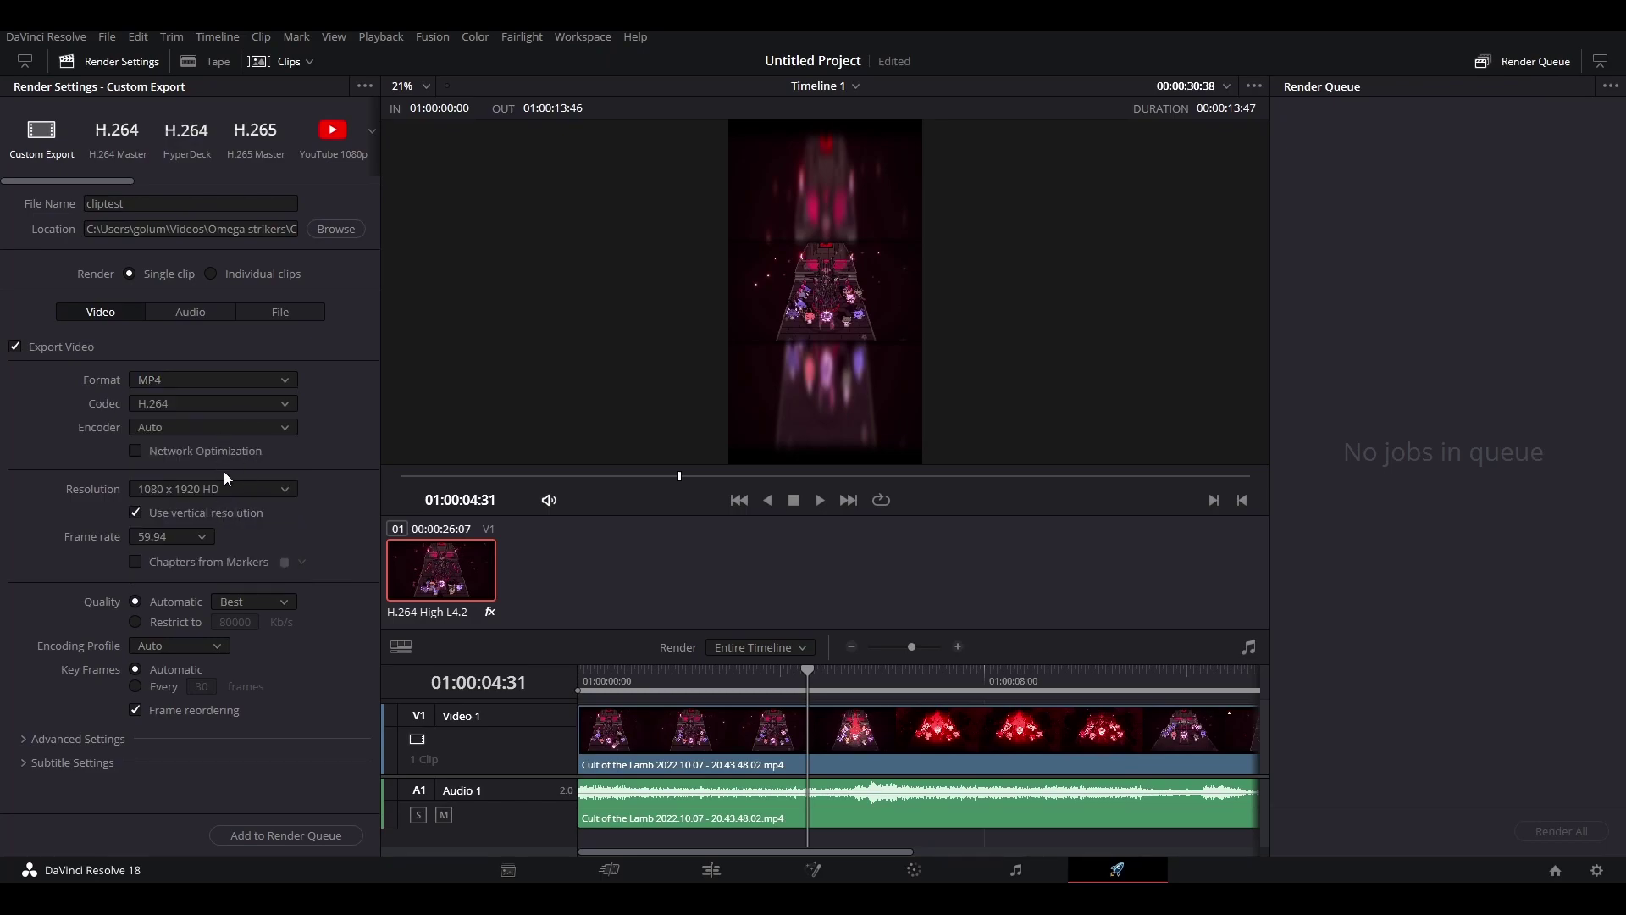
{"action": "left_click", "coordinate": [136, 622]}
{"action": "left_click", "coordinate": [292, 835]}
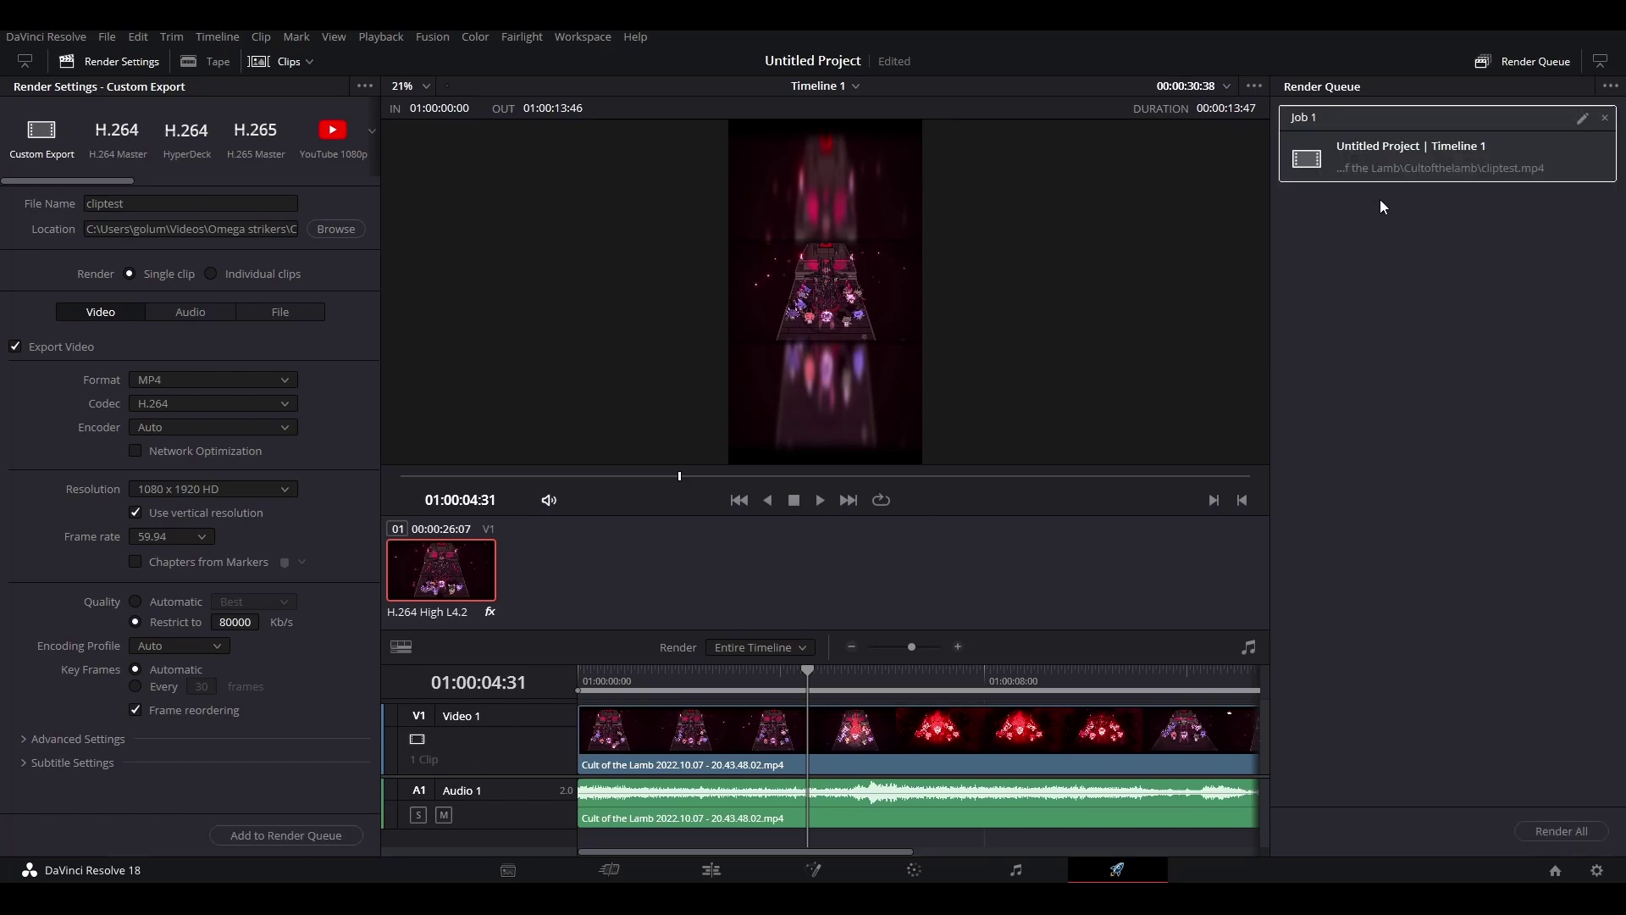
{"action": "left_click", "coordinate": [1561, 829]}
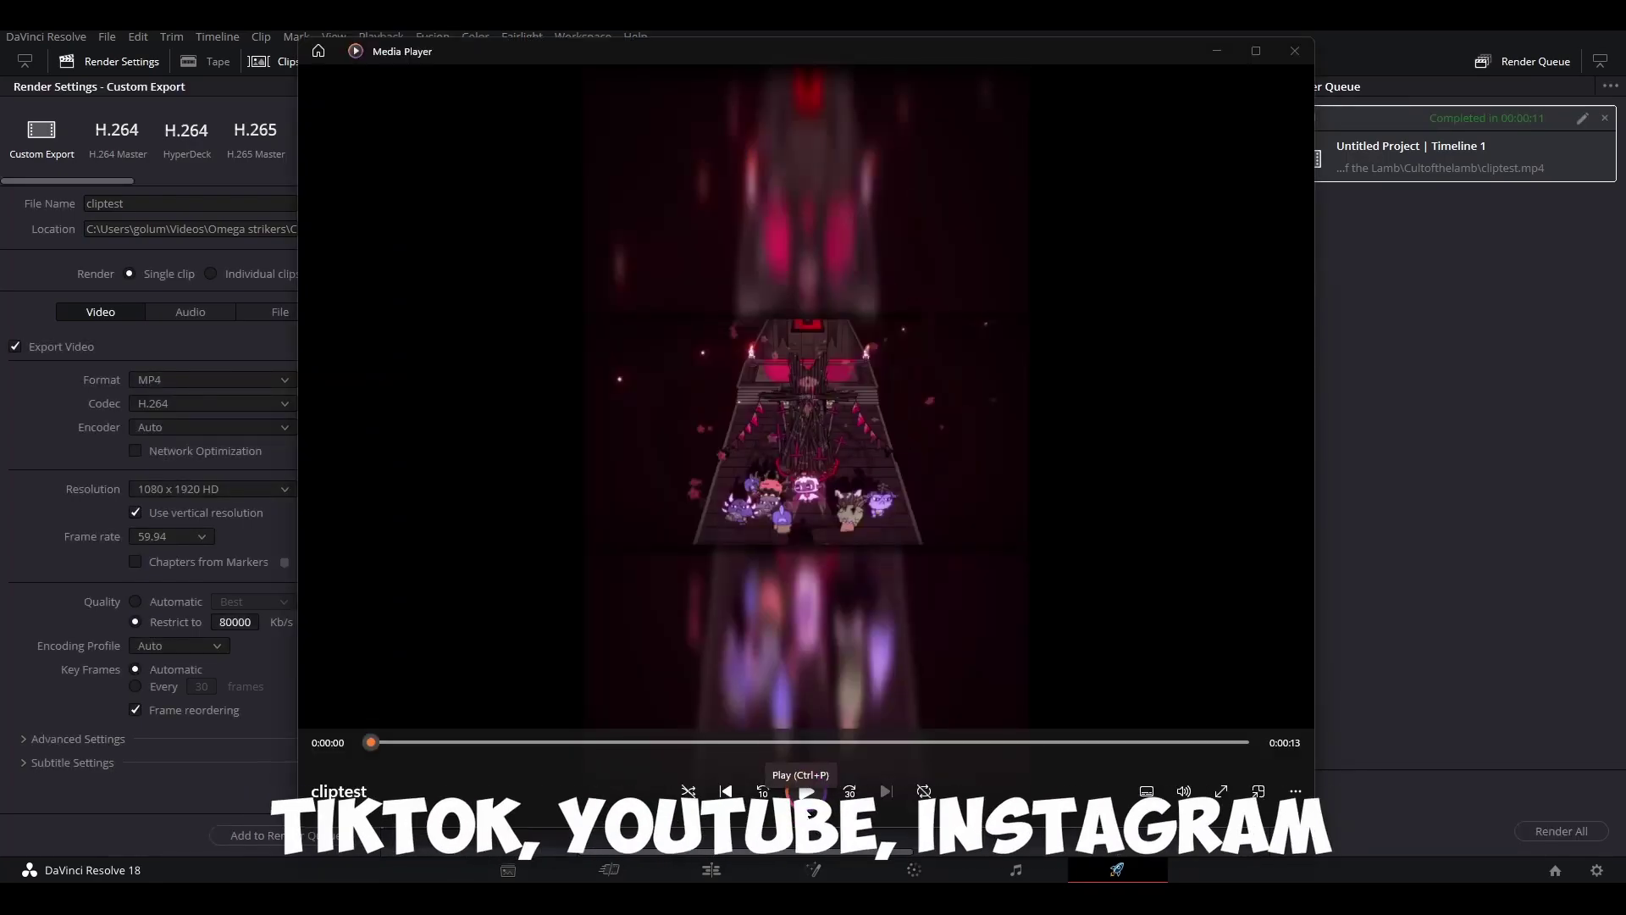
- Play the rendered cliptest video in Media Player to check the blurred vertical background
{"action": "left_click", "coordinate": [805, 811]}
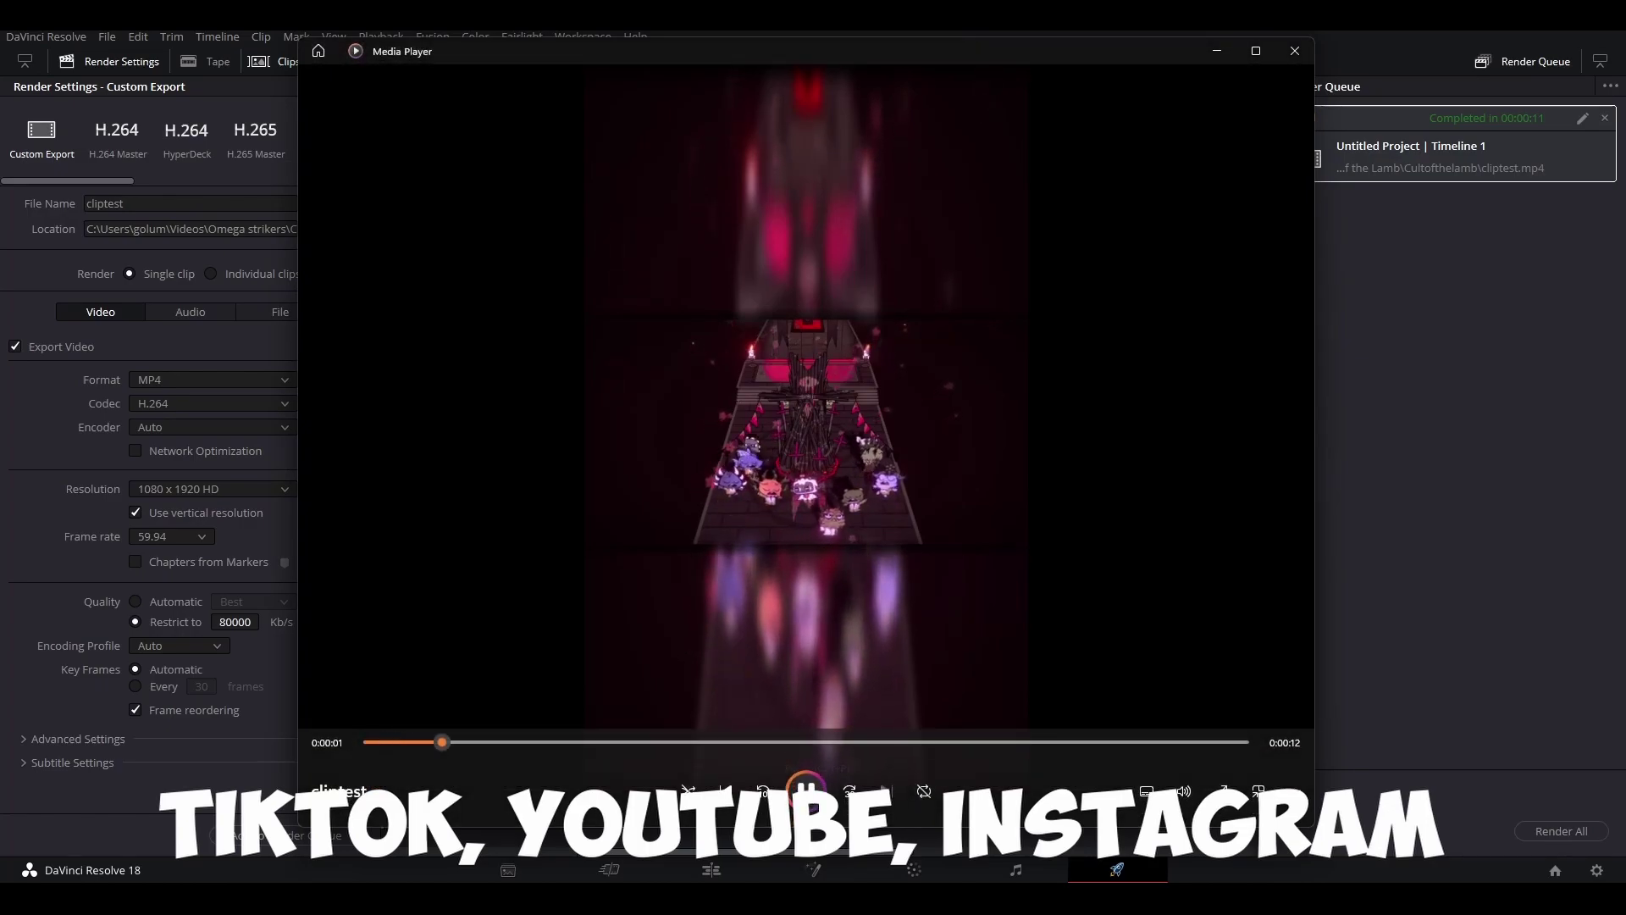